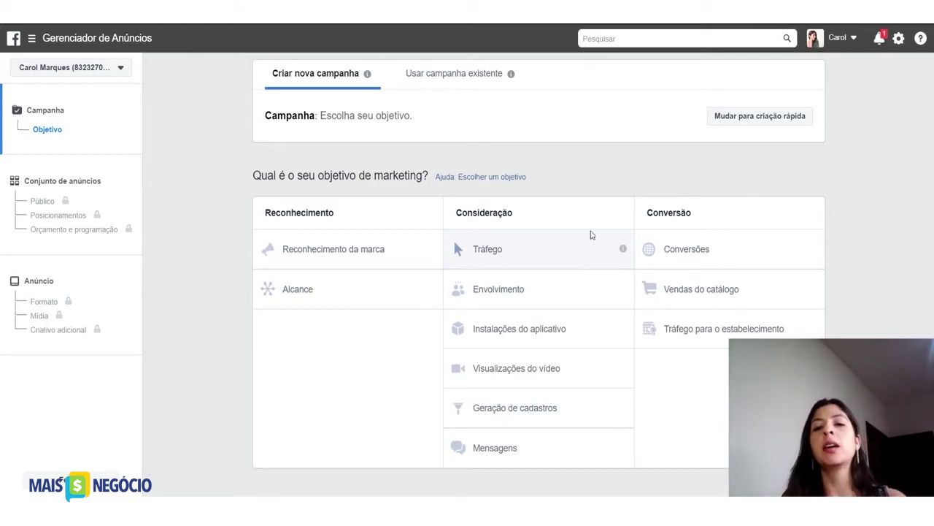
# Step: Choose Envolvimento as the marketing objective of the new campaign
pyautogui.click(553, 295)
pyautogui.scroll(4, 552, 296)
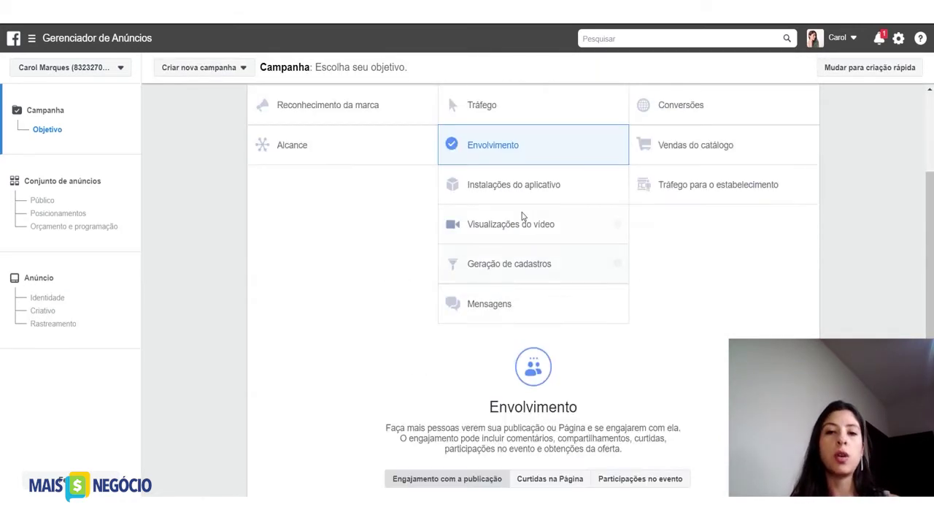
pyautogui.scroll(-3, 516, 309)
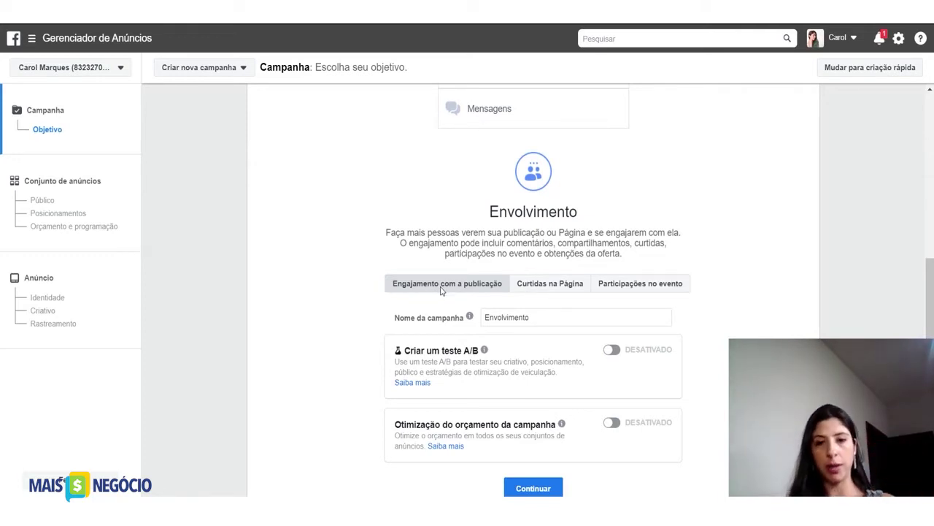
# Step: Name the campaign "EnvolvPublicaçãoRecortarFunco" and continue to the ad set settings
pyautogui.moveTo(545, 319); pyautogui.dragTo(485, 322)
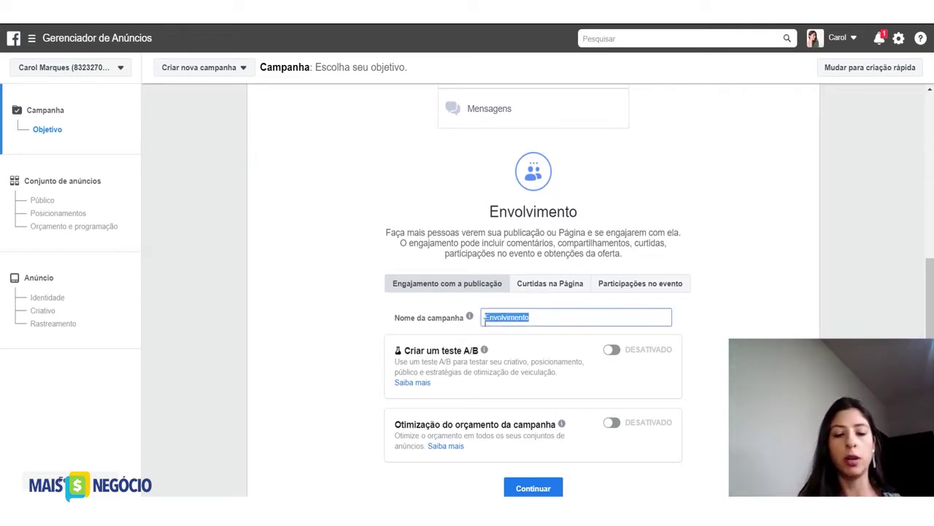
pyautogui.write('Envolv')
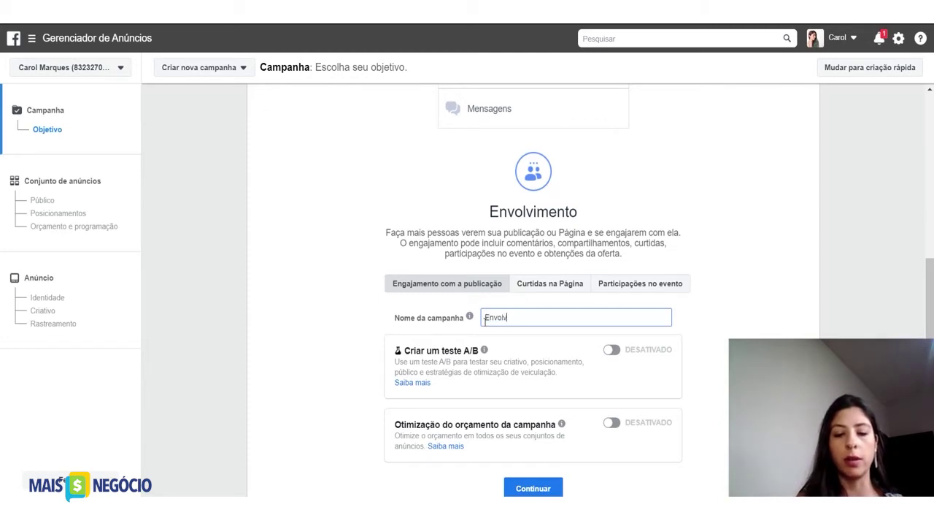
pyautogui.write('Publi')
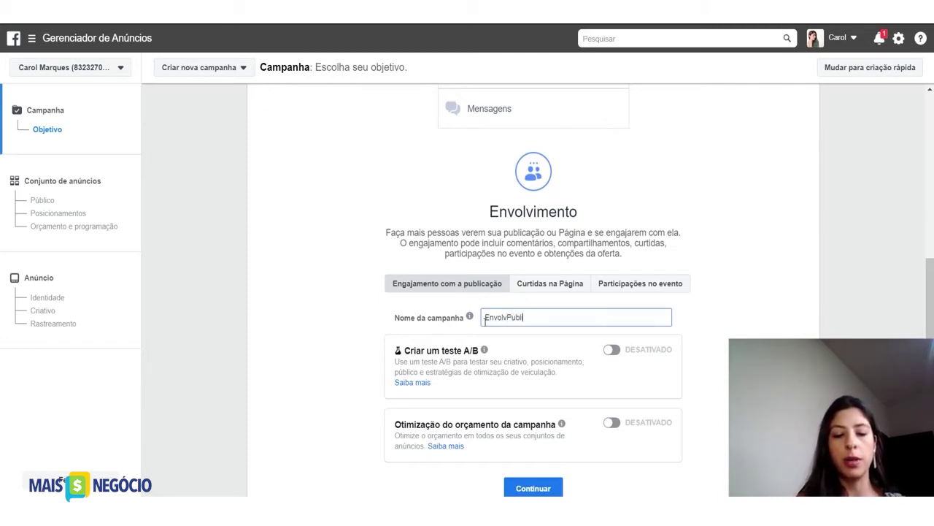
pyautogui.write('cação')
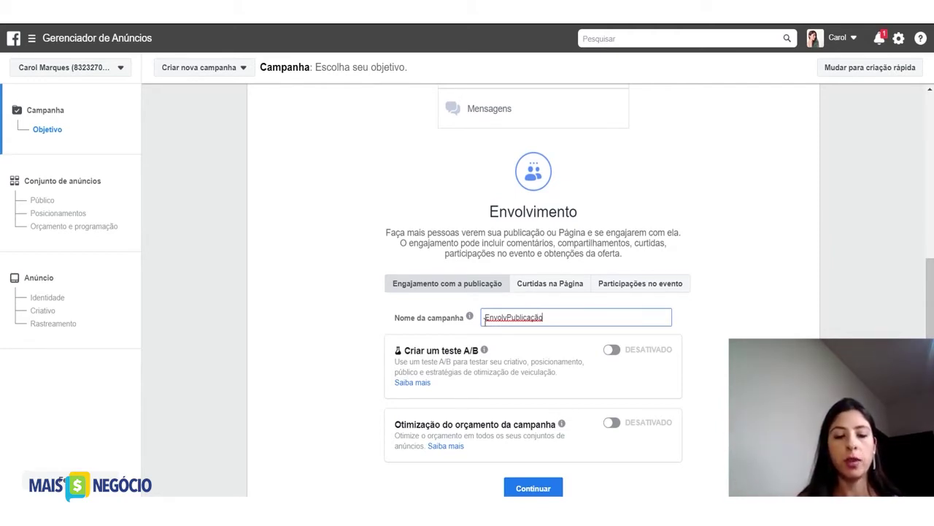
pyautogui.write('RecortarFunco')
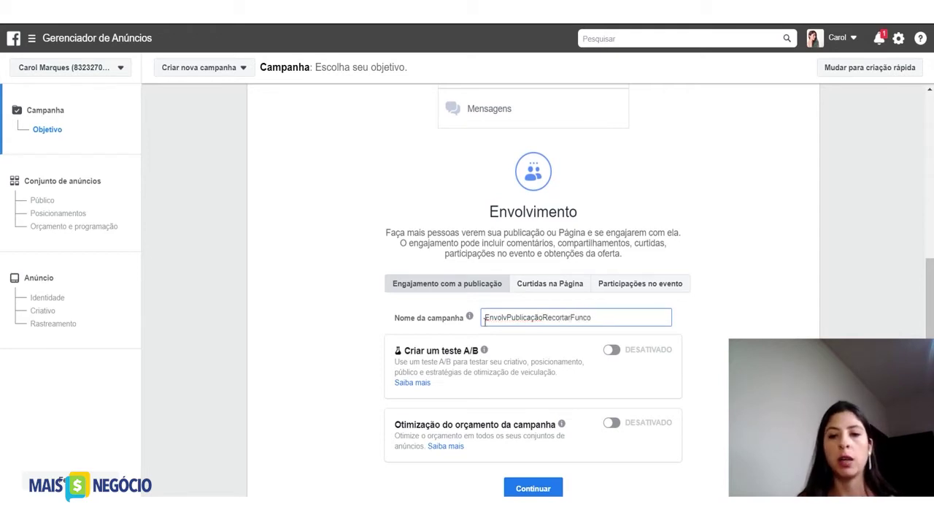
pyautogui.doubleClick(484, 318)
pyautogui.scroll(-2, 528, 388)
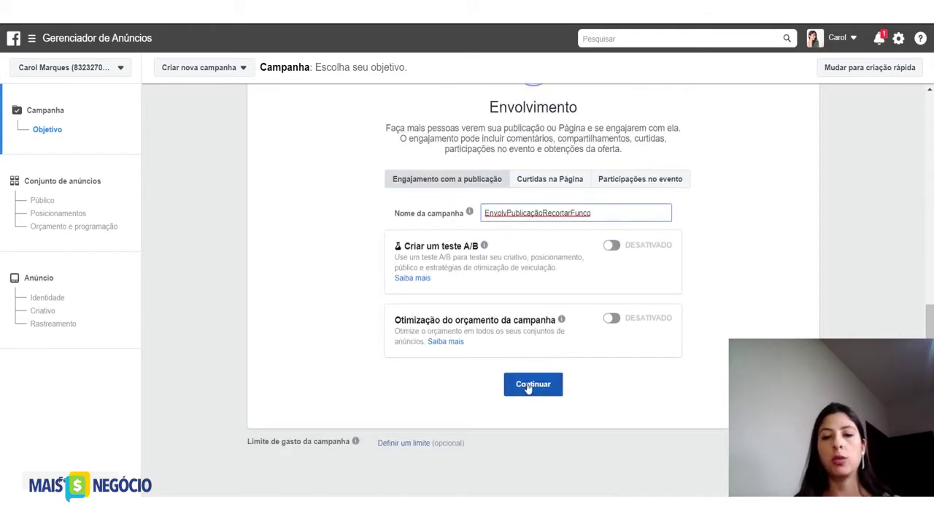
pyautogui.click(528, 384)
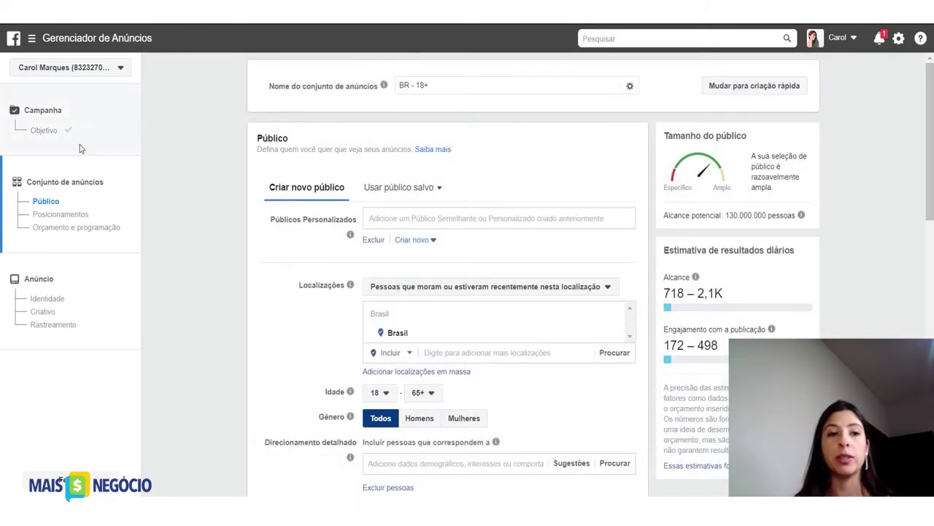
# Step: Return to the campaign objective settings and correct the campaign name to "EnvolvPublicaçãoRecortarFundo"
pyautogui.click(48, 132)
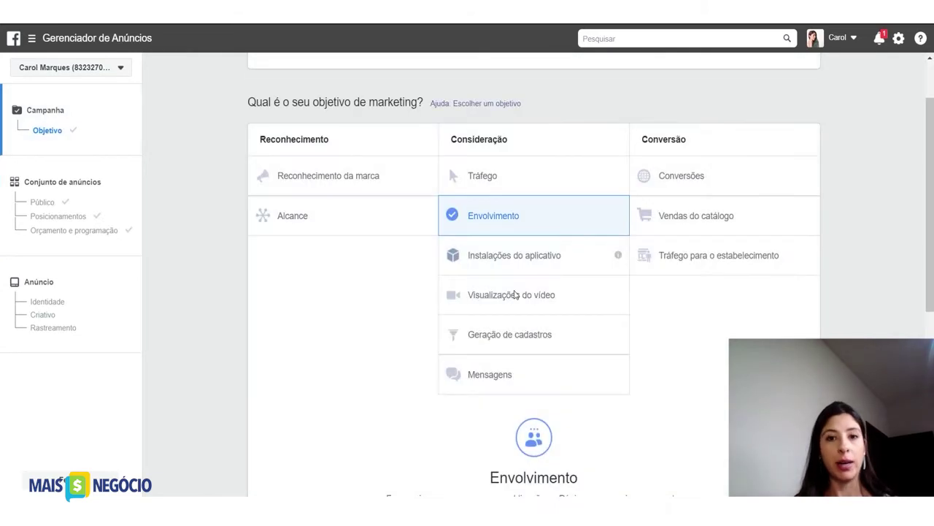
pyautogui.scroll(-5, 514, 294)
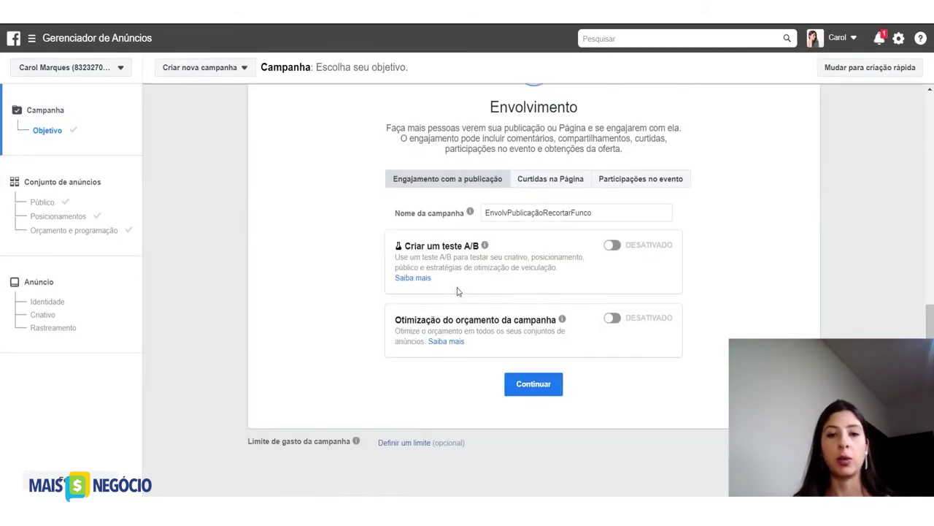
pyautogui.click(603, 215)
pyautogui.press('BackSpace')
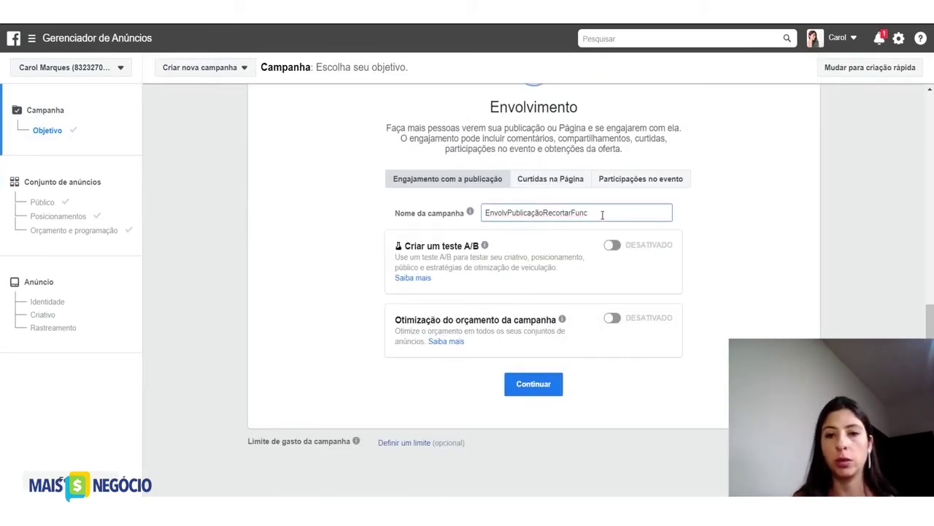
# Step: Copy the campaign name and use it as the ad set name, "EnvolvPublicaçãoRecortarFundo"
pyautogui.moveTo(602, 214); pyautogui.dragTo(478, 240)
pyautogui.hotkey('ctrl', 'c')
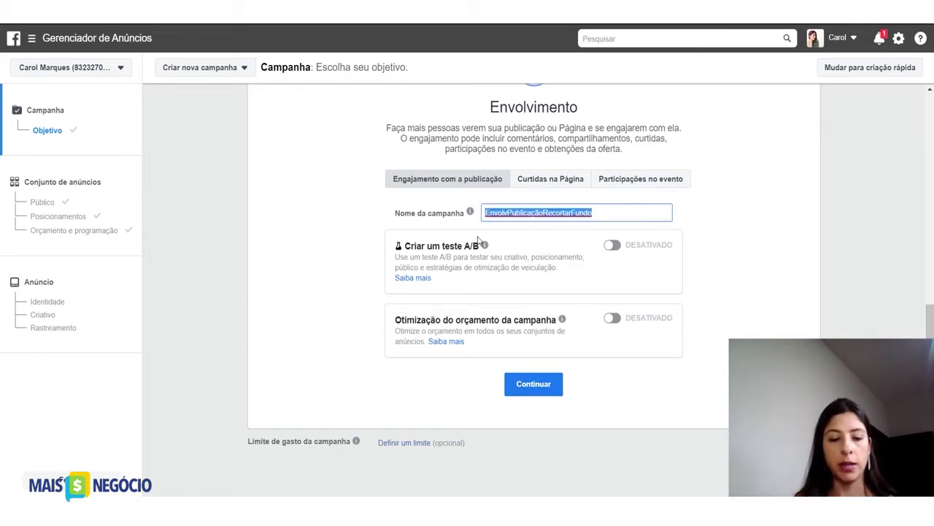
pyautogui.click(92, 201)
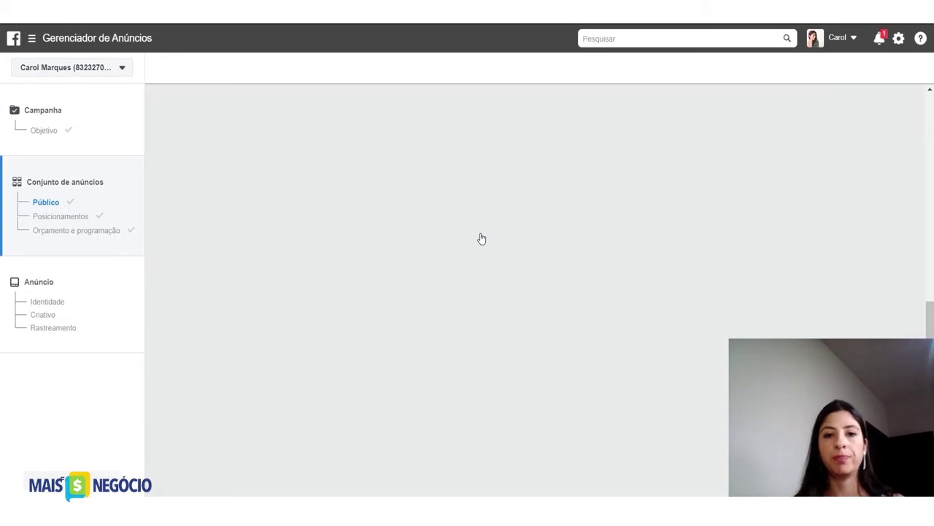
pyautogui.hotkey('ctrl', 'v')
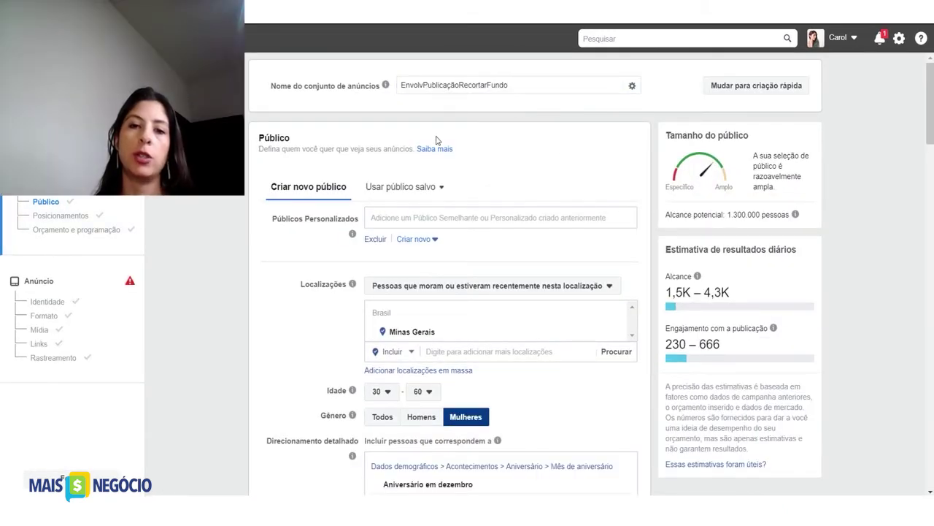
# Step: Remove "Aniversário em dezembro" from the audience's detailed targeting
pyautogui.scroll(-1, 438, 140)
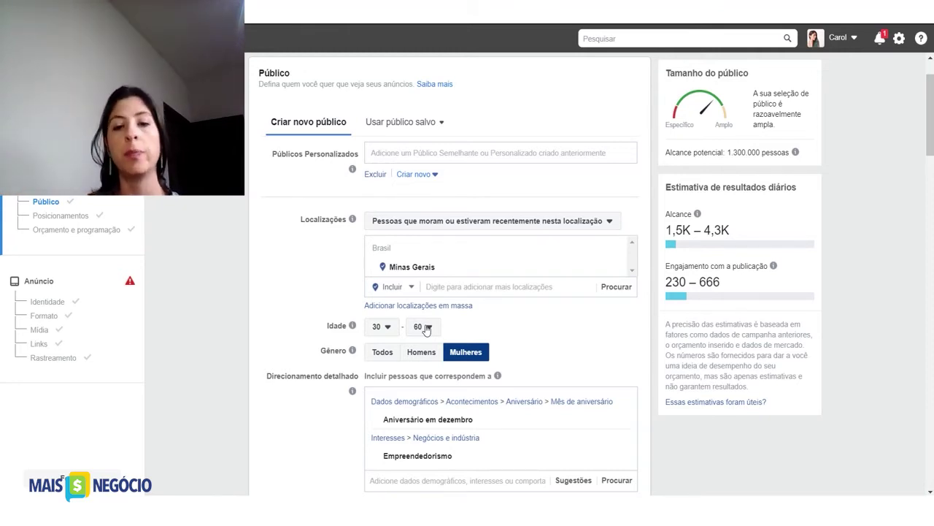
pyautogui.scroll(-2, 428, 329)
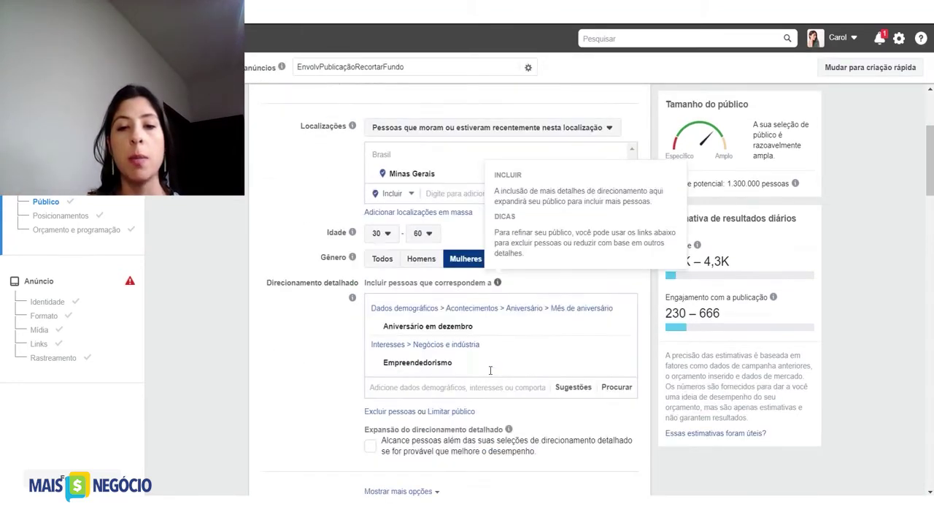
pyautogui.scroll(-1, 490, 370)
pyautogui.moveTo(597, 290)
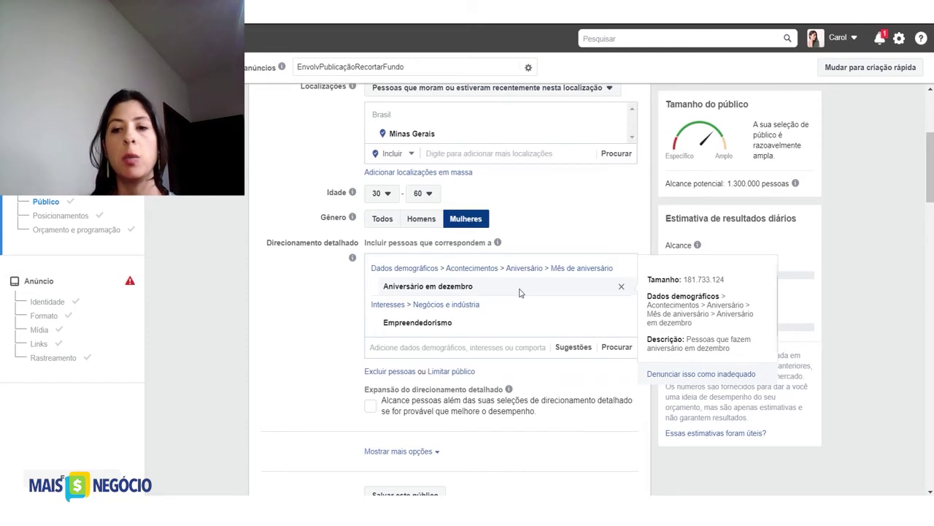
pyautogui.click(621, 287)
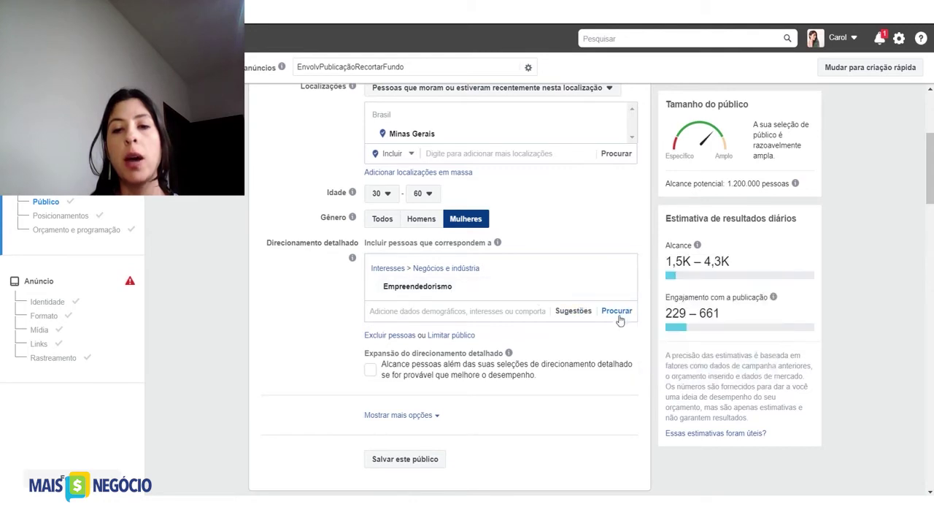
# Step: Browse the demographic targeting options for Status de relacionamento and collapse that list again
pyautogui.click(618, 314)
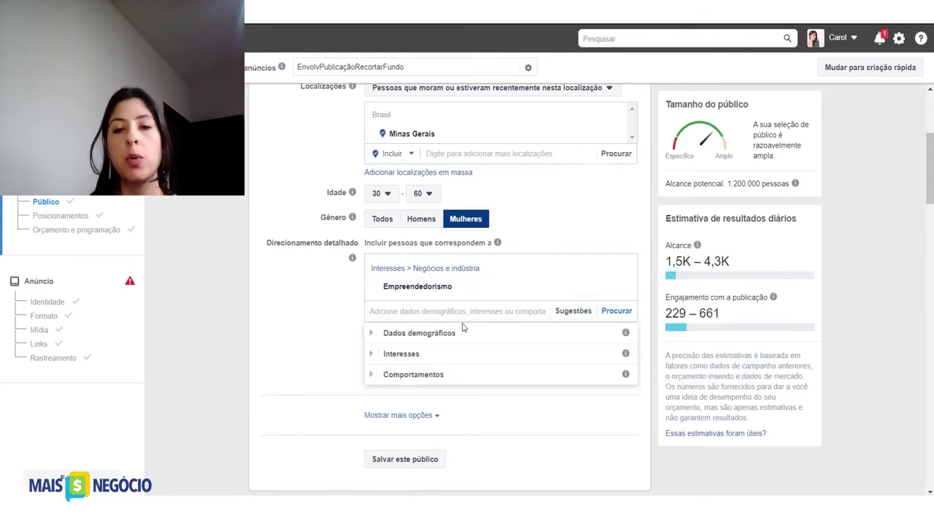
pyautogui.click(372, 333)
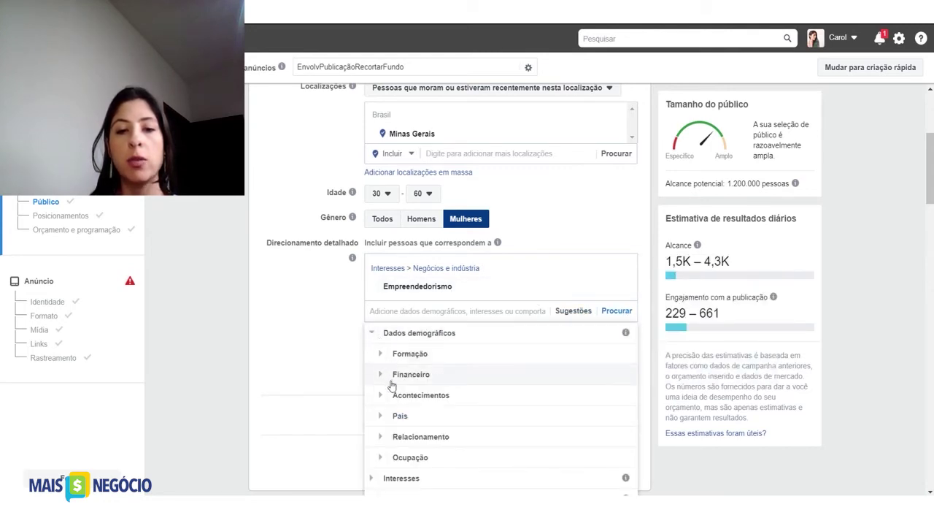
pyautogui.click(384, 429)
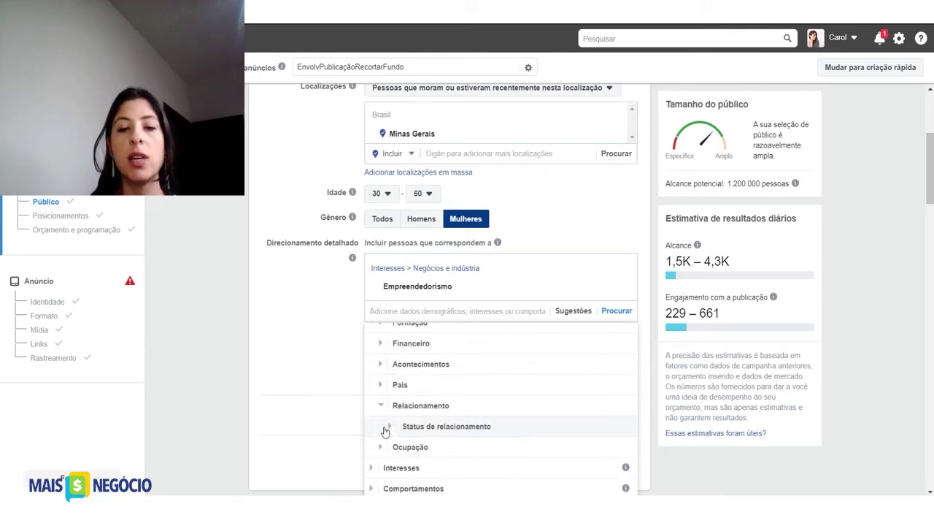
pyautogui.click(388, 429)
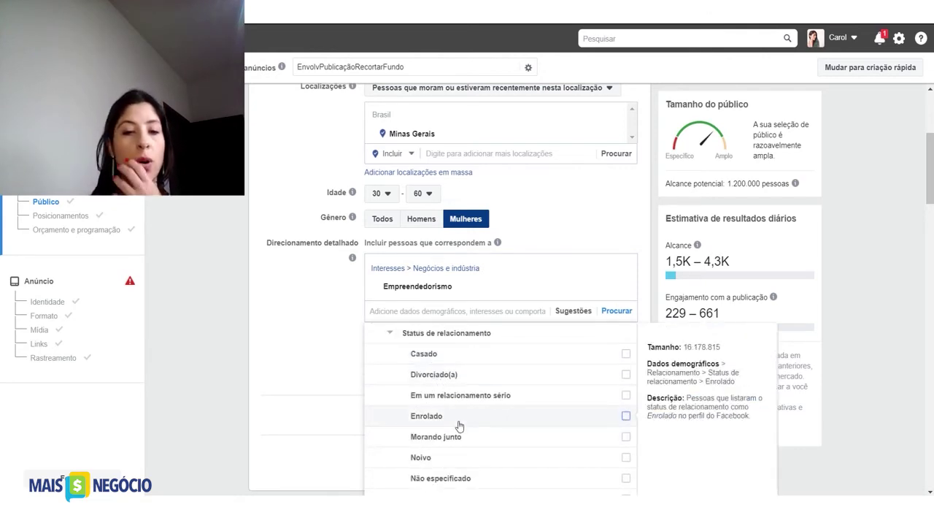
pyautogui.scroll(-3, 459, 426)
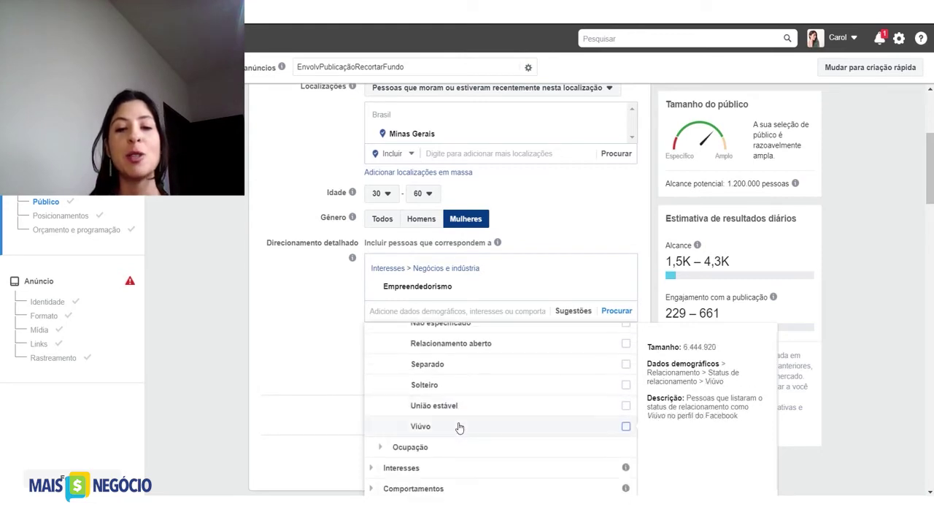
pyautogui.scroll(5, 459, 426)
pyautogui.click(394, 438)
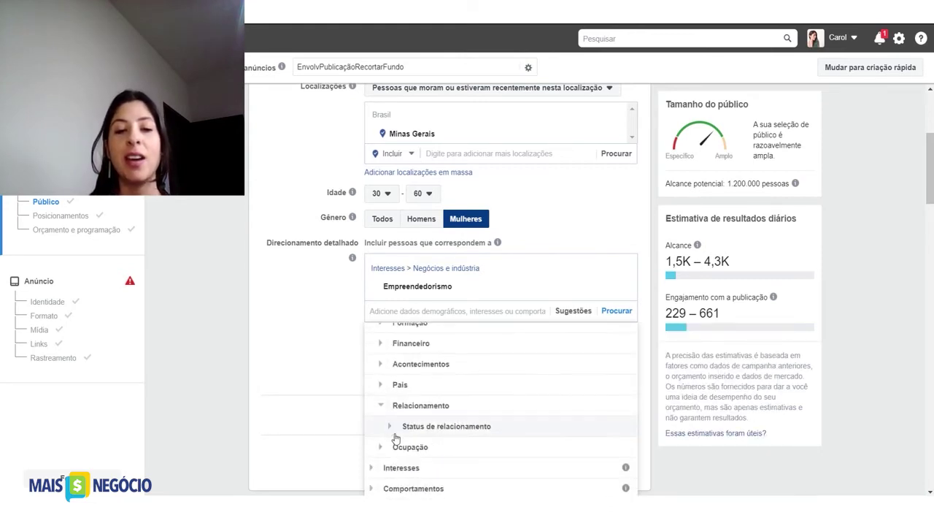
# Step: Examine the Setores options under Ocupação in the demographic targeting list and collapse Ocupação
pyautogui.scroll(-1, 421, 415)
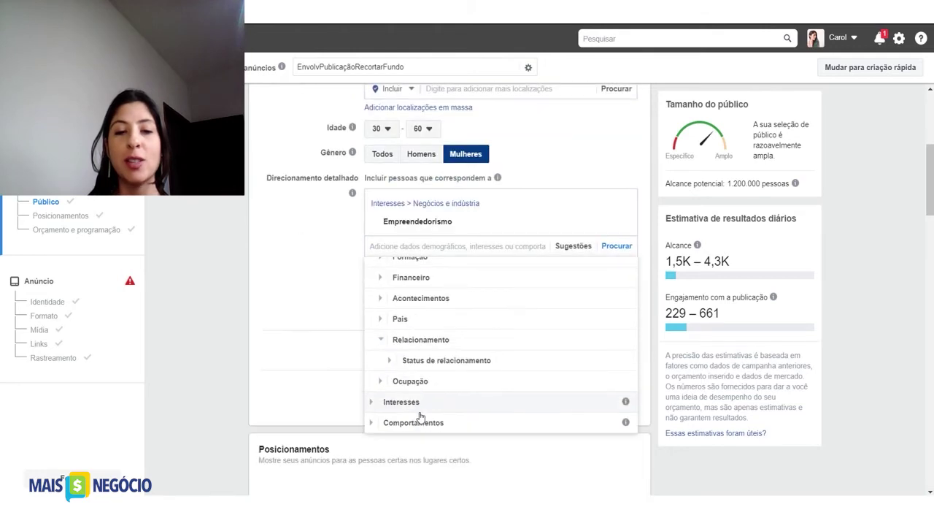
pyautogui.click(385, 385)
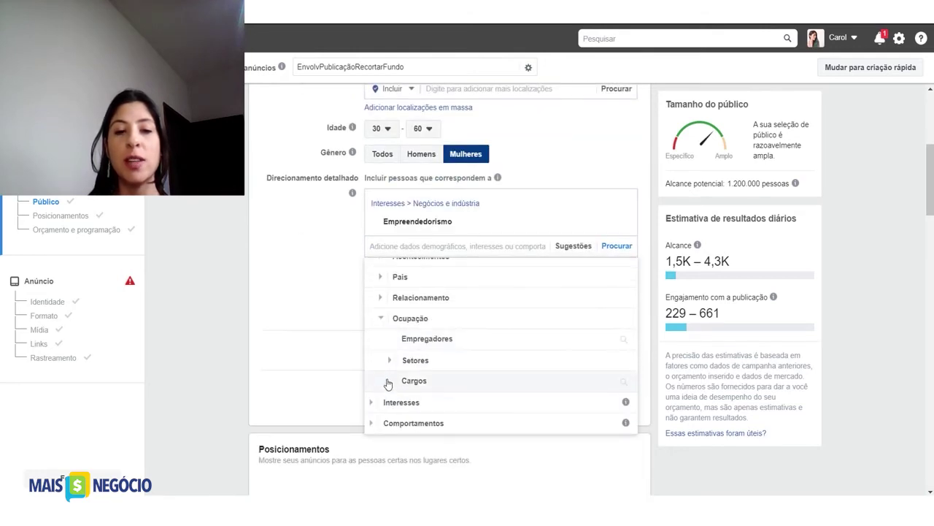
pyautogui.click(389, 361)
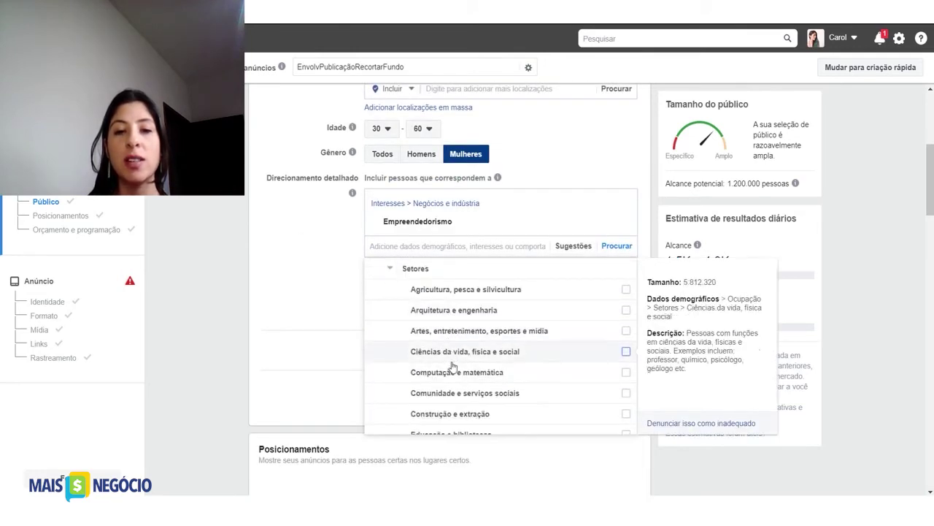
pyautogui.scroll(1, 447, 364)
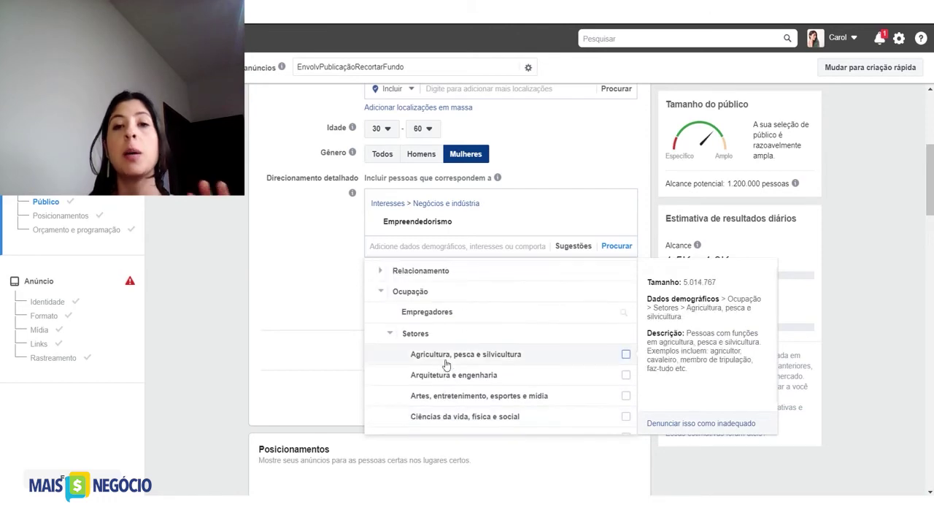
pyautogui.click(384, 298)
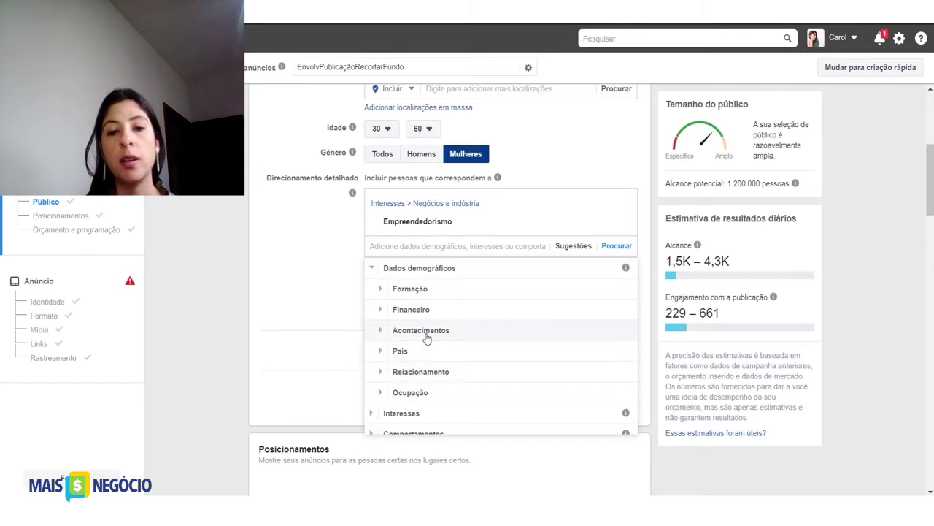
# Step: Review the education targeting options under Formação and collapse that category
pyautogui.click(381, 289)
pyautogui.scroll(-1, 384, 281)
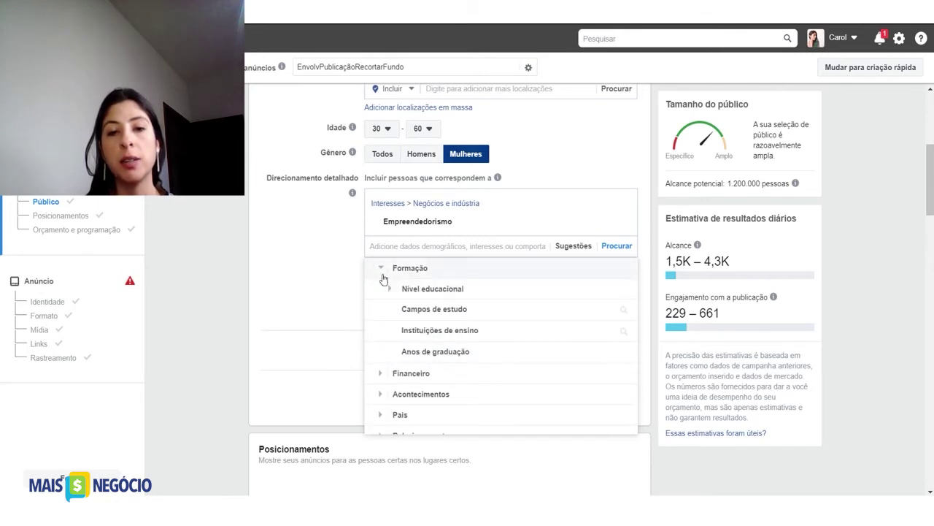
pyautogui.click(383, 276)
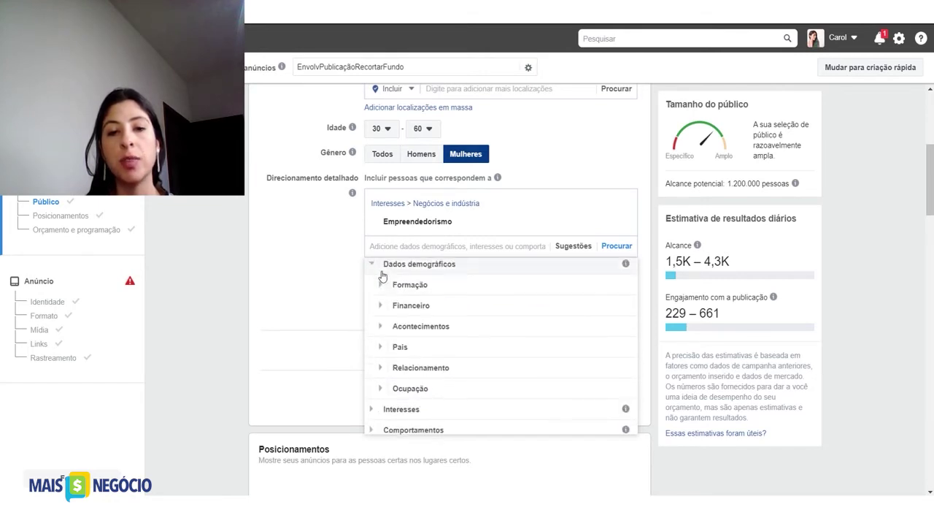
# Step: Review the life-event targeting options under Acontecimentos, including Aniversário and Mês de aniversário, and close the targeting list
pyautogui.click(381, 332)
pyautogui.scroll(-1, 386, 329)
pyautogui.scroll(-2, 436, 355)
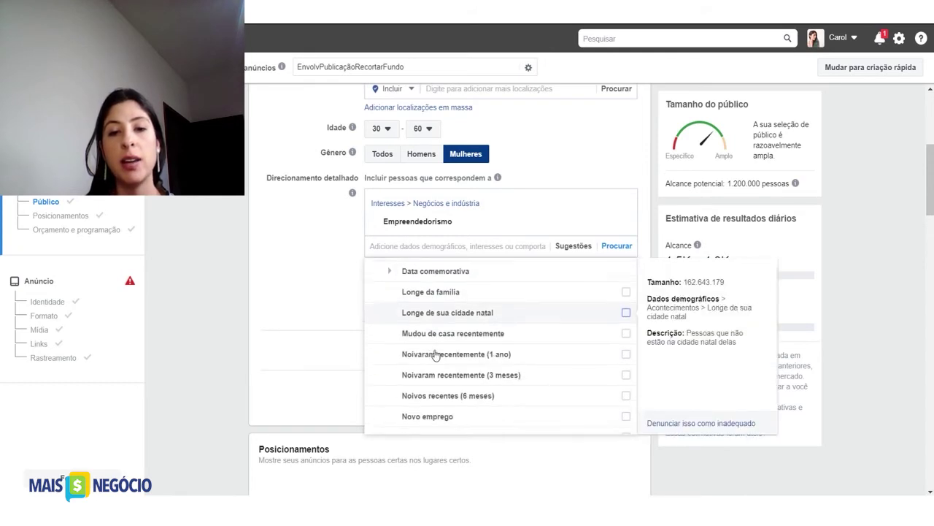
pyautogui.scroll(2, 410, 294)
pyautogui.click(392, 310)
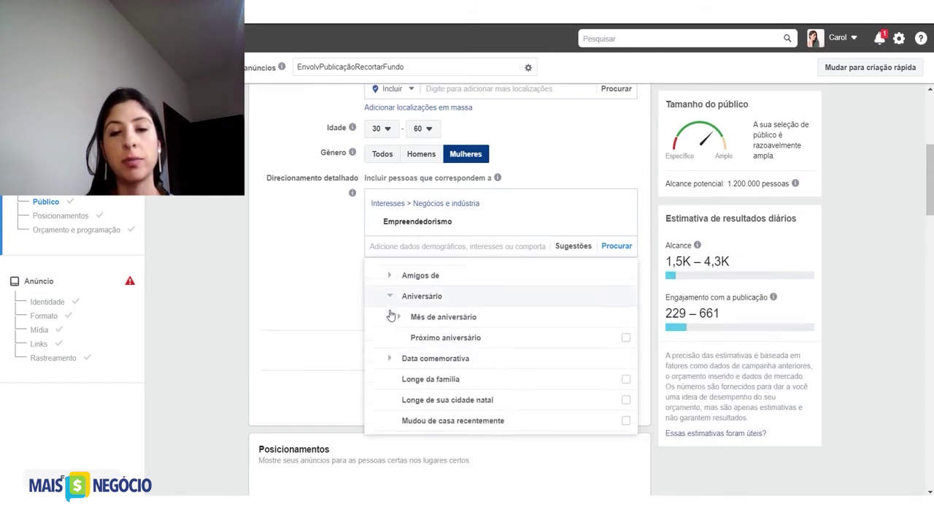
pyautogui.scroll(-1, 392, 315)
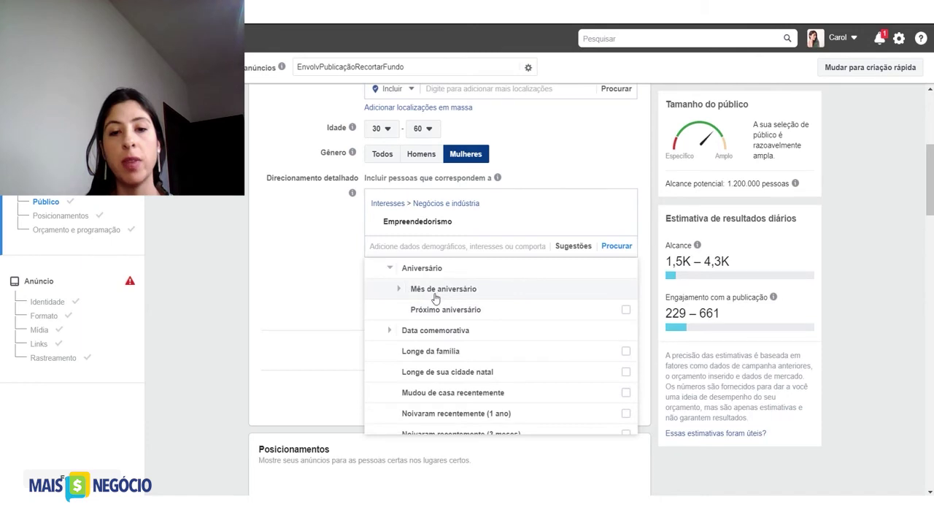
pyautogui.click(436, 293)
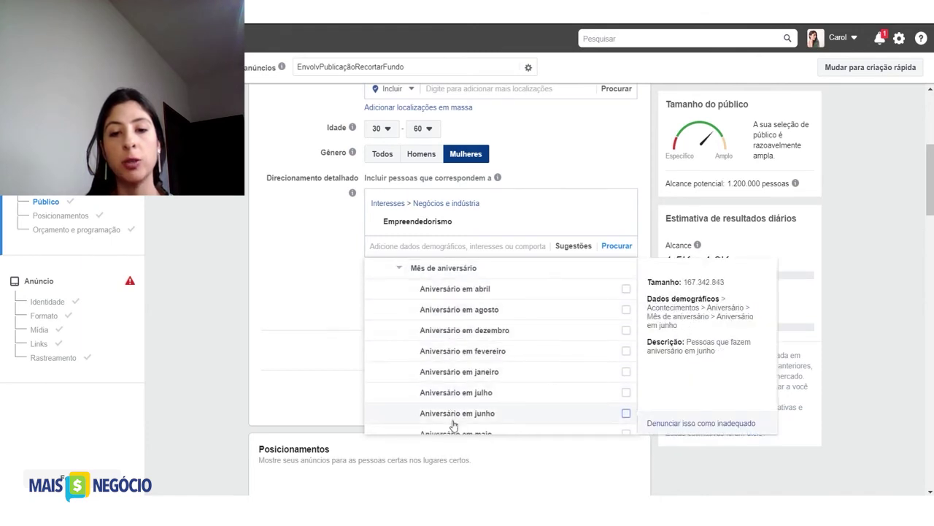
pyautogui.click(398, 268)
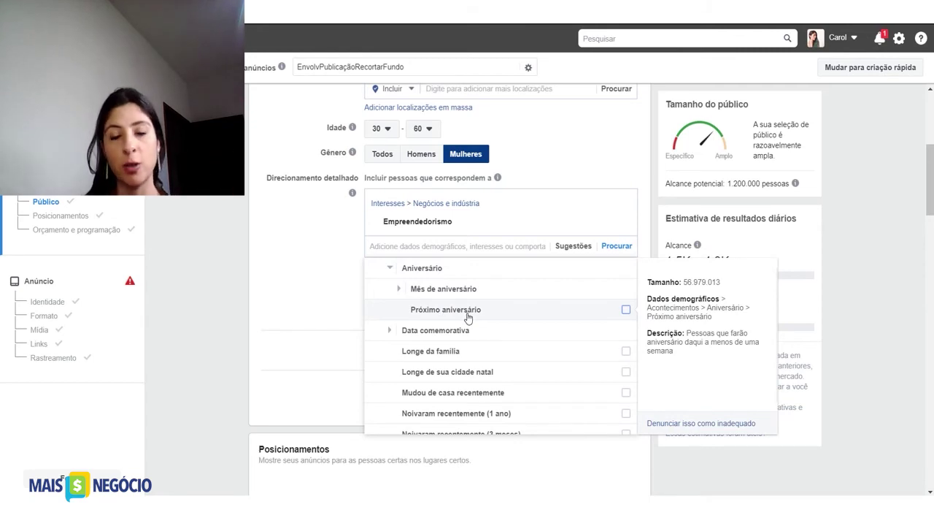
pyautogui.scroll(-2, 447, 361)
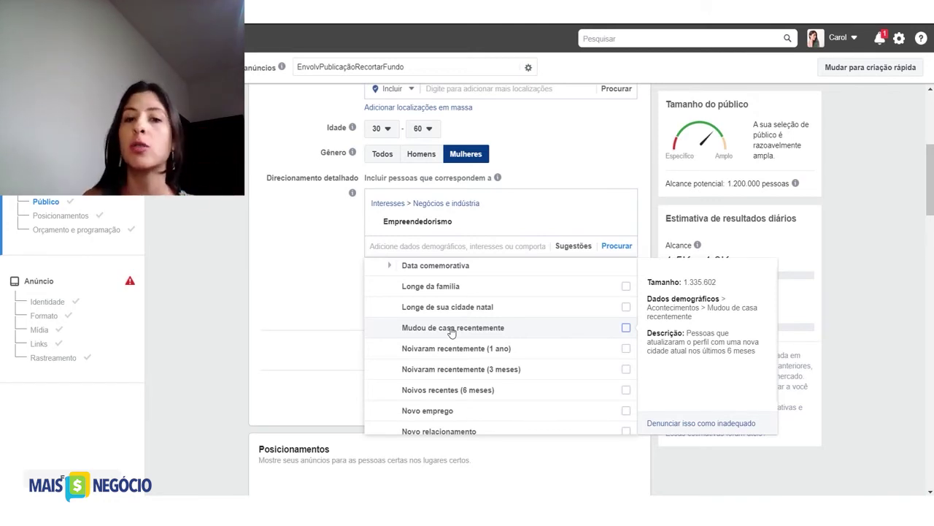
pyautogui.click(329, 229)
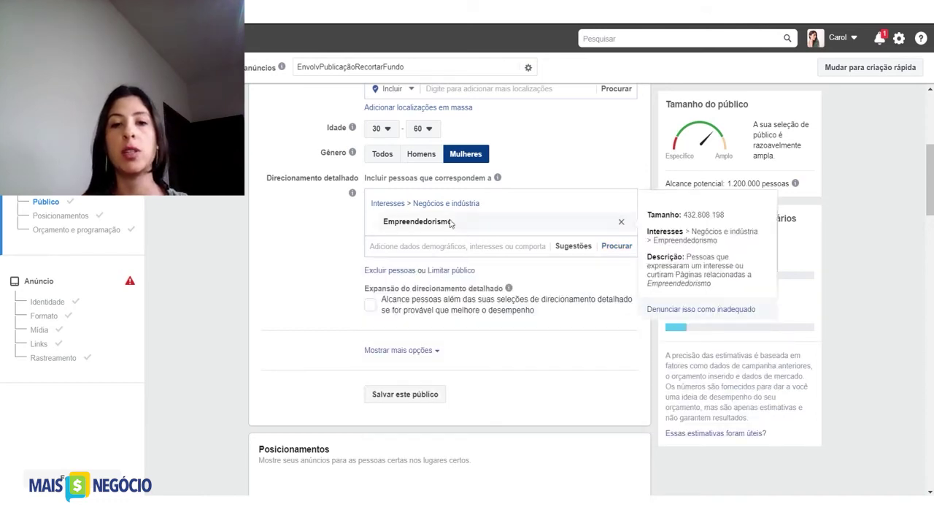
# Step: Examine the ad set's manual placements by platform, including the Feeds, Stories and In-stream options
pyautogui.scroll(-2, 450, 250)
pyautogui.scroll(-2, 453, 250)
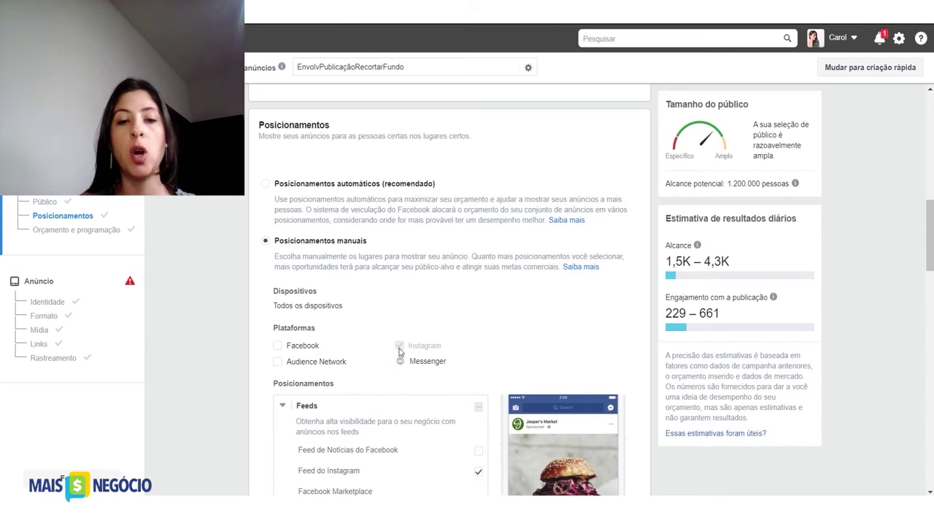
pyautogui.scroll(-1, 372, 420)
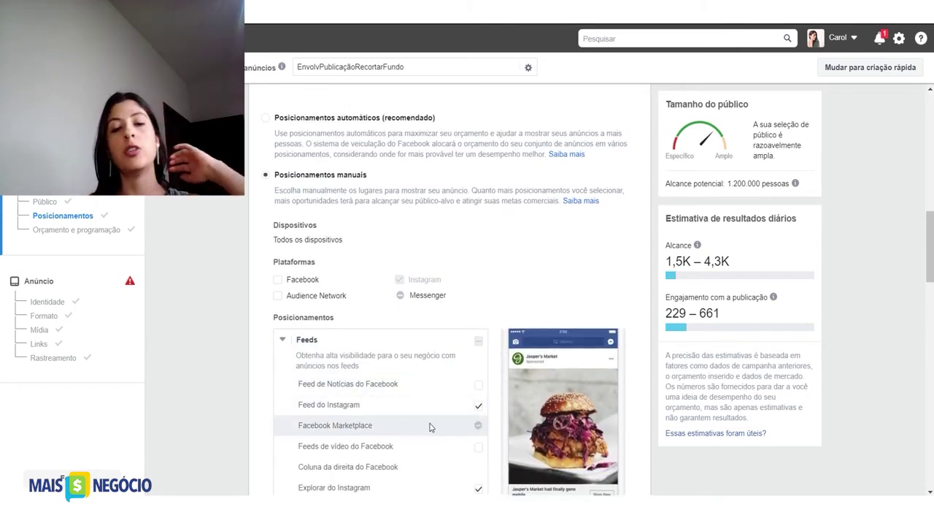
pyautogui.scroll(-3, 431, 428)
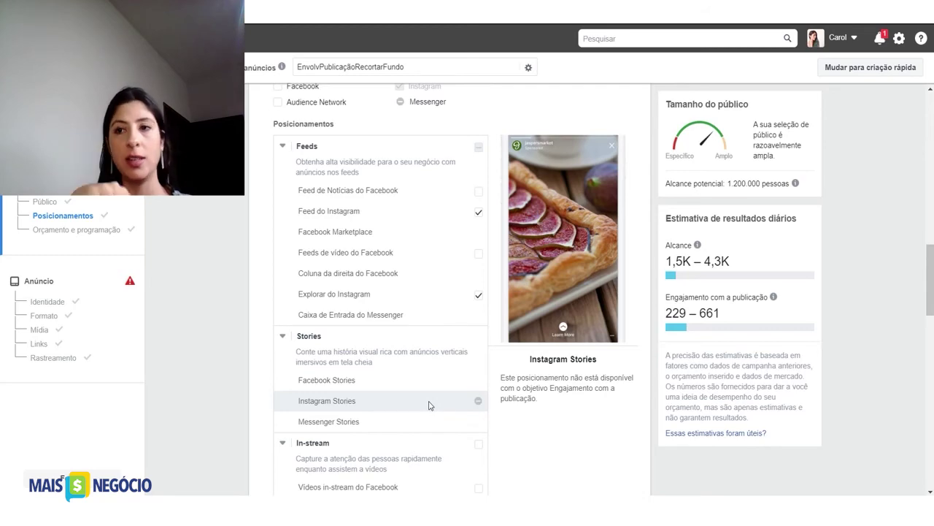
pyautogui.scroll(-10, 453, 411)
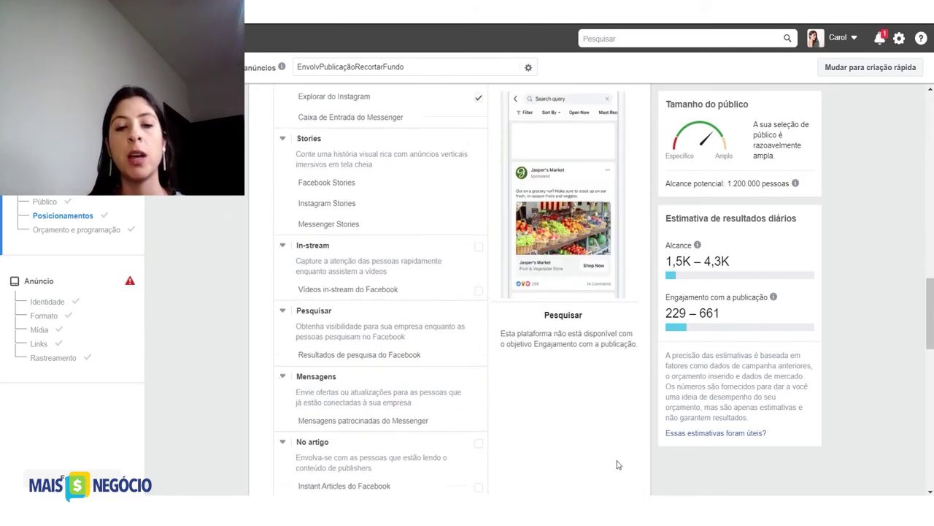
# Step: Set the ad set's start date to 15/6/2020 under Orçamento e programação and continue to the ad setup
pyautogui.scroll(-2, 482, 271)
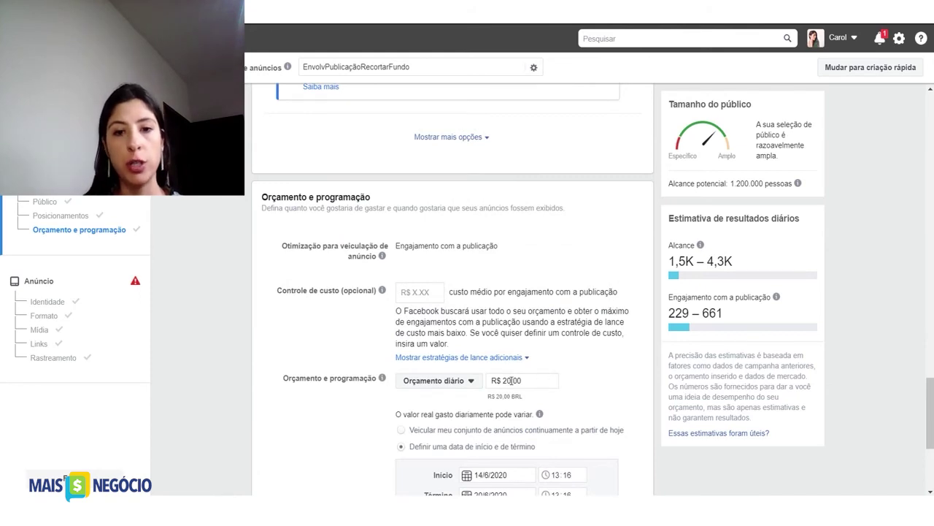
pyautogui.scroll(-1, 511, 381)
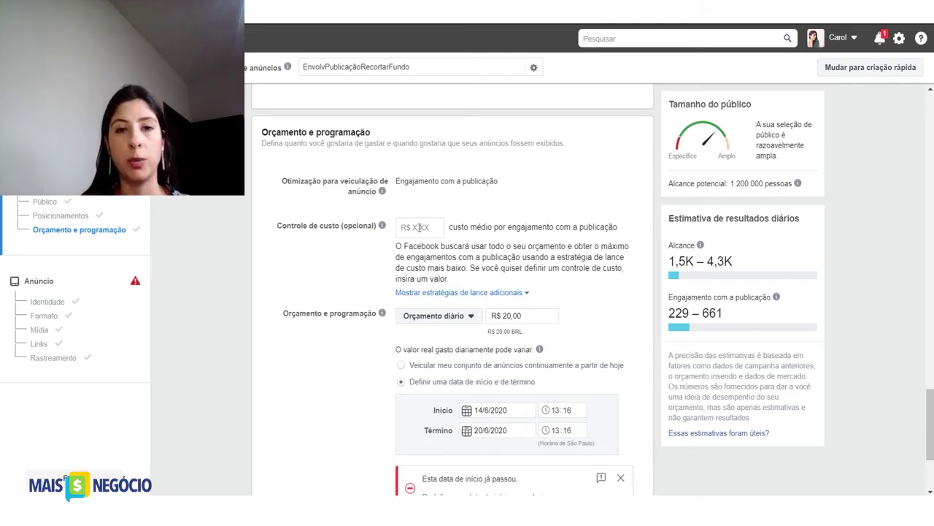
pyautogui.moveTo(383, 227)
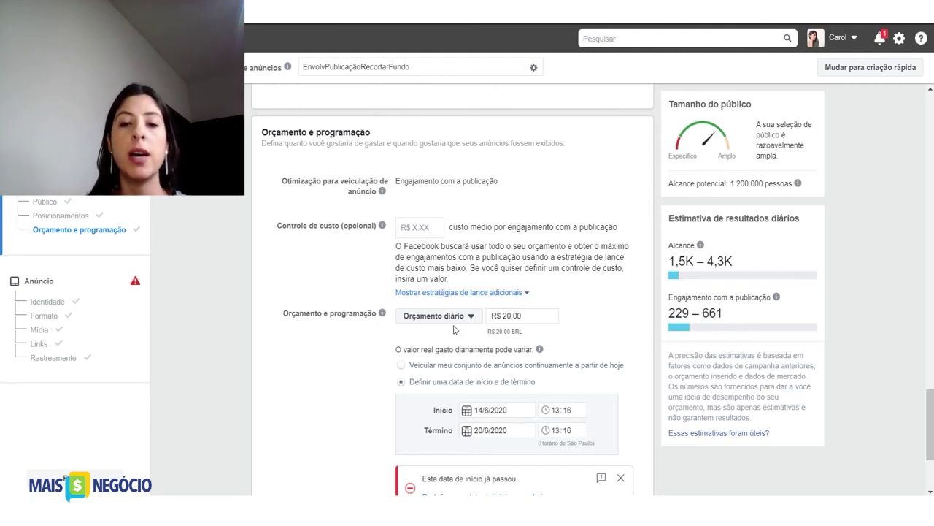
pyautogui.scroll(-3, 453, 329)
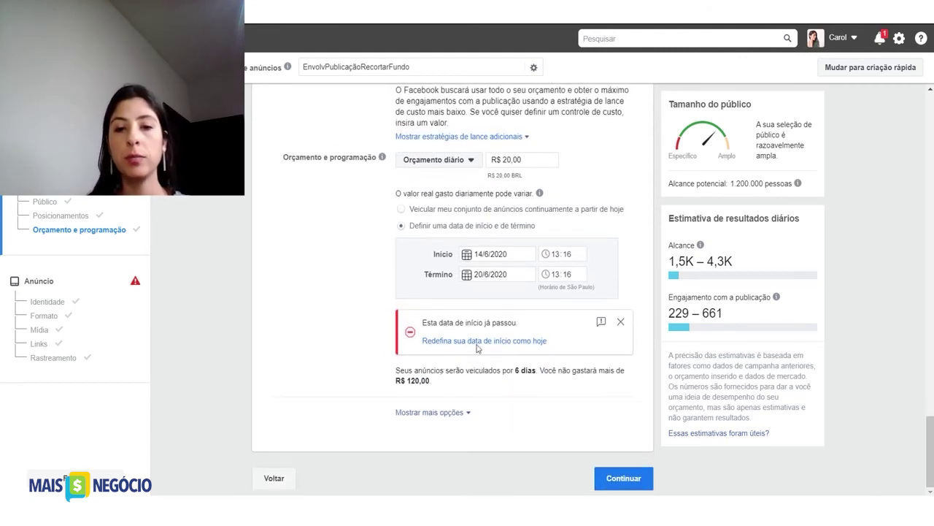
pyautogui.click(477, 254)
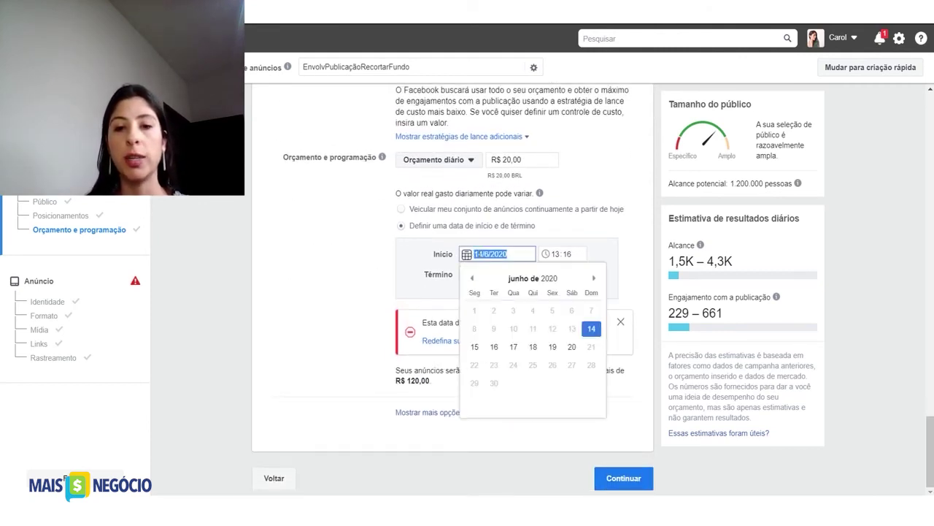
pyautogui.click(475, 347)
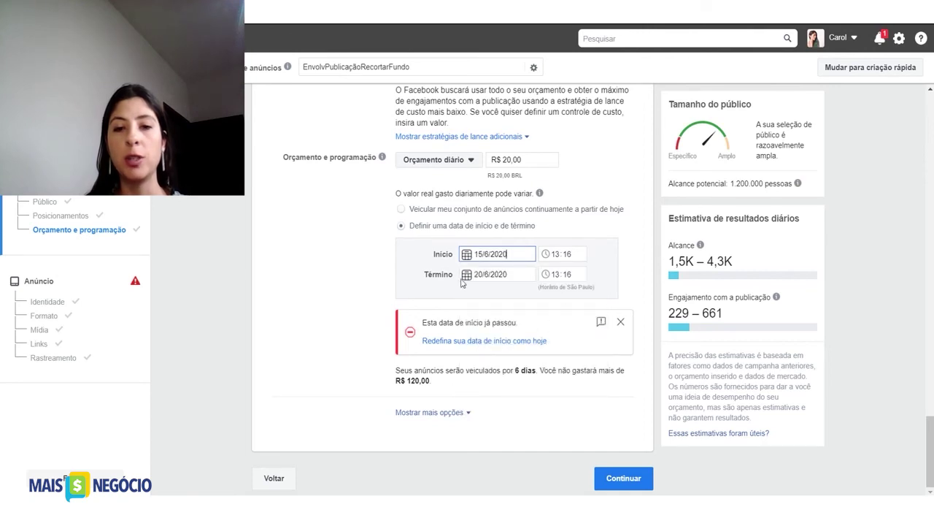
pyautogui.click(613, 478)
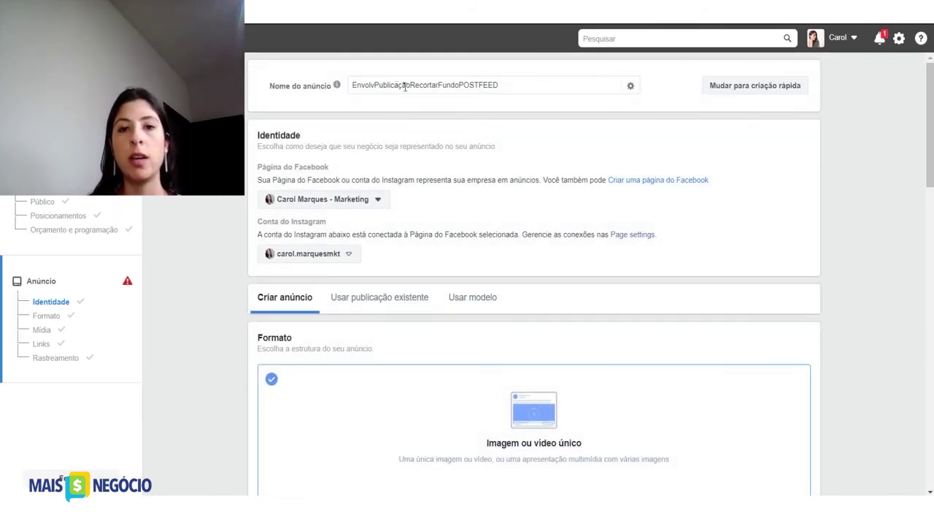
# Step: Highlight the POSTFEED suffix in the ad name and set the ad to use an existing post
pyautogui.click(511, 89)
pyautogui.moveTo(511, 87); pyautogui.dragTo(468, 87)
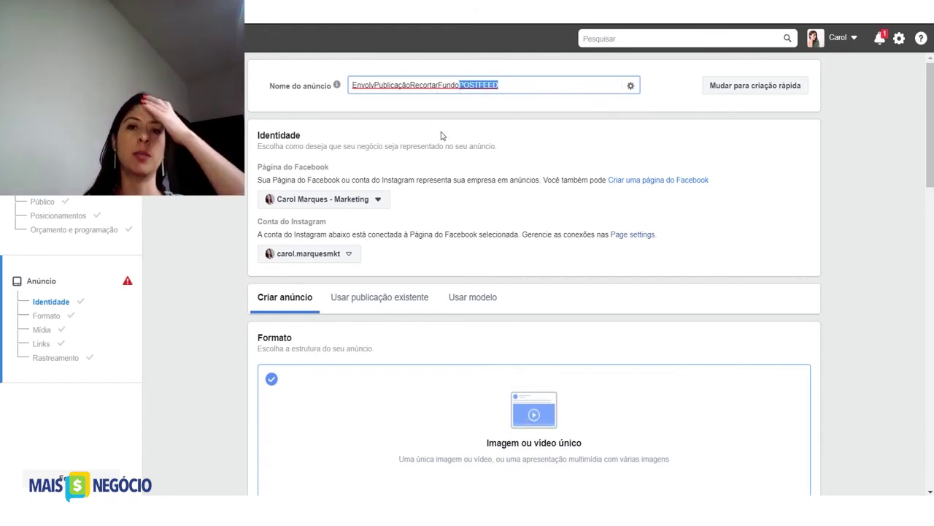
pyautogui.scroll(-1, 448, 213)
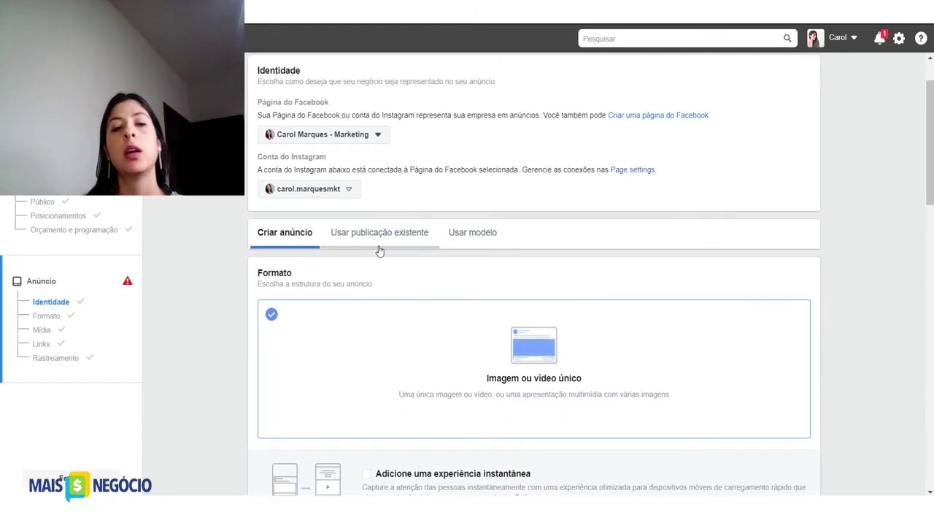
pyautogui.scroll(-3, 413, 328)
pyautogui.scroll(3, 414, 327)
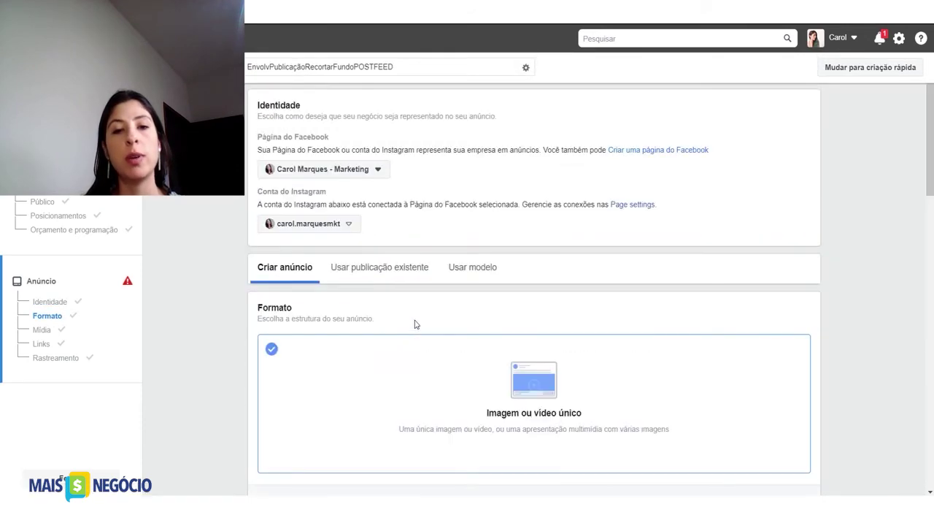
pyautogui.click(368, 271)
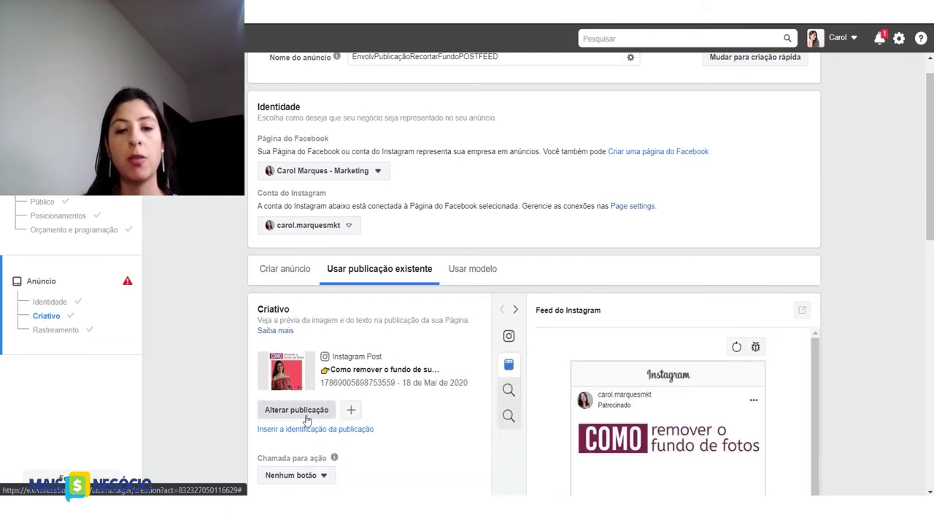
# Step: Browse the Instagram posts available for the ad and cancel the post selection
pyautogui.click(307, 416)
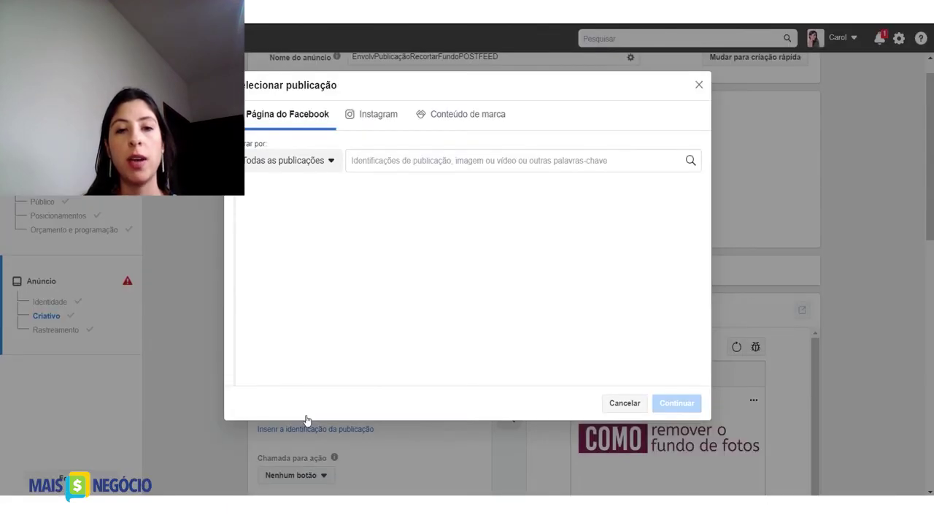
pyautogui.click(387, 117)
pyautogui.scroll(-1, 285, 334)
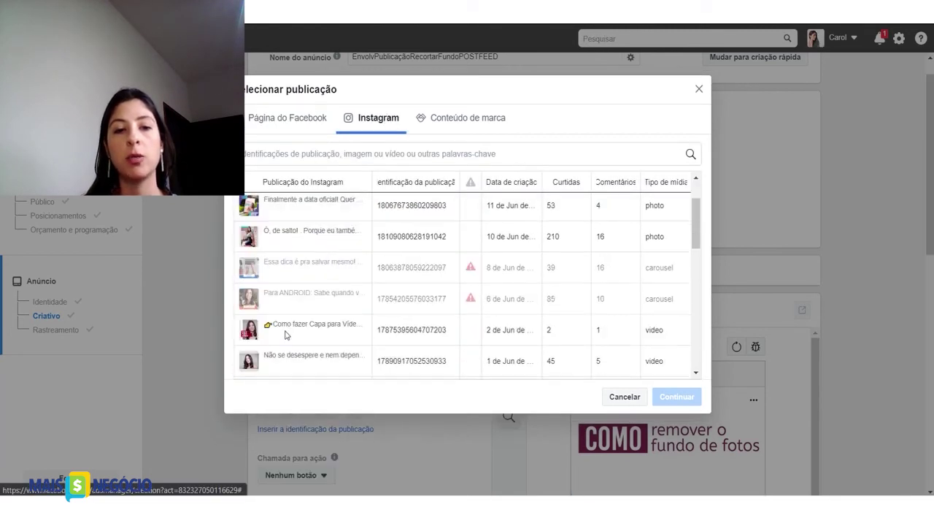
pyautogui.scroll(-2, 285, 329)
pyautogui.scroll(4, 438, 329)
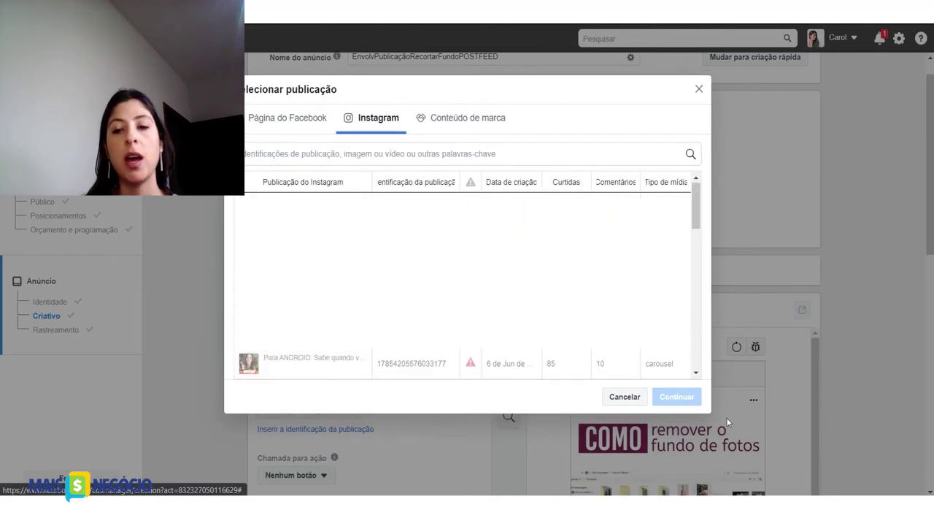
pyautogui.click(621, 398)
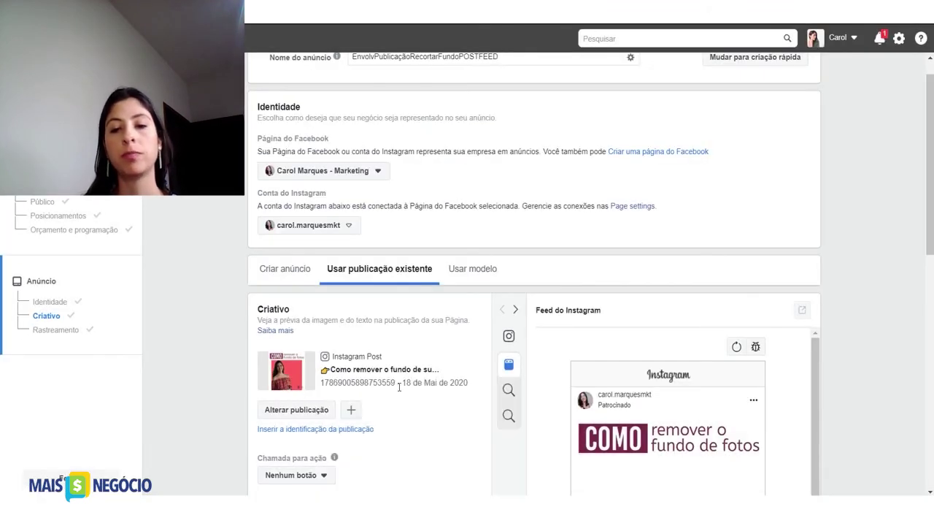
# Step: Check the Instagram feed preview and set the ad's call to action to Saiba mais
pyautogui.scroll(-3, 399, 386)
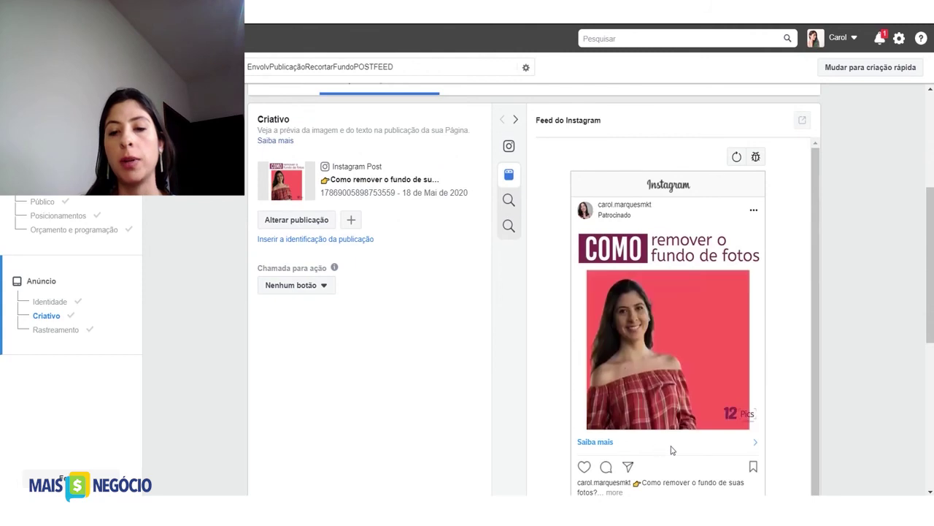
pyautogui.scroll(-1, 630, 438)
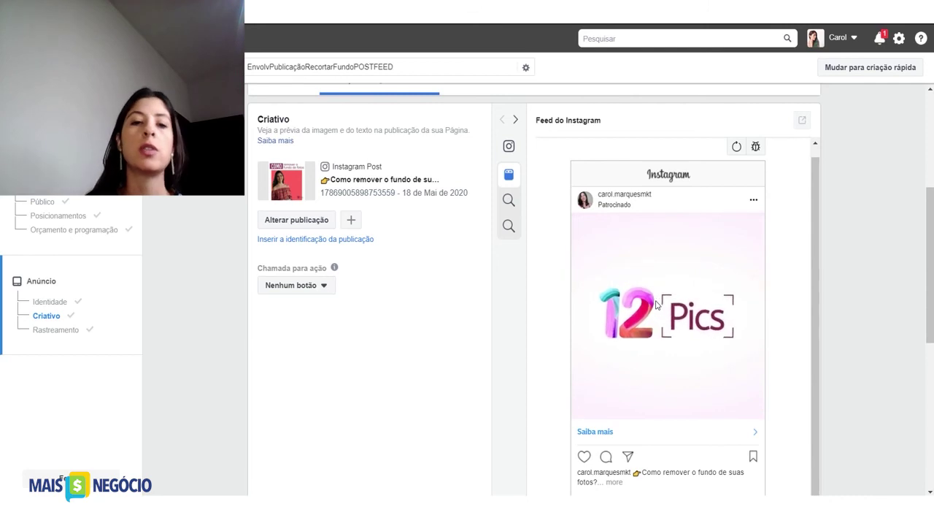
pyautogui.click(294, 287)
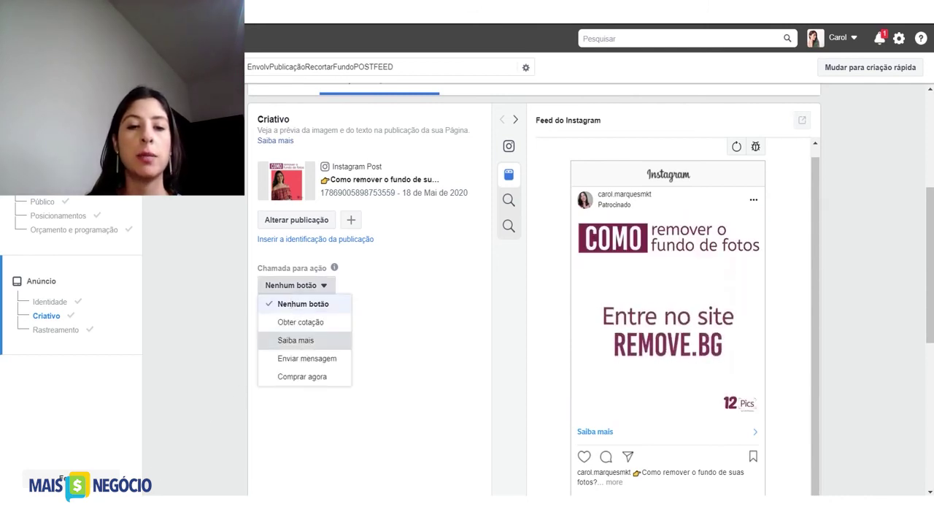
pyautogui.click(283, 341)
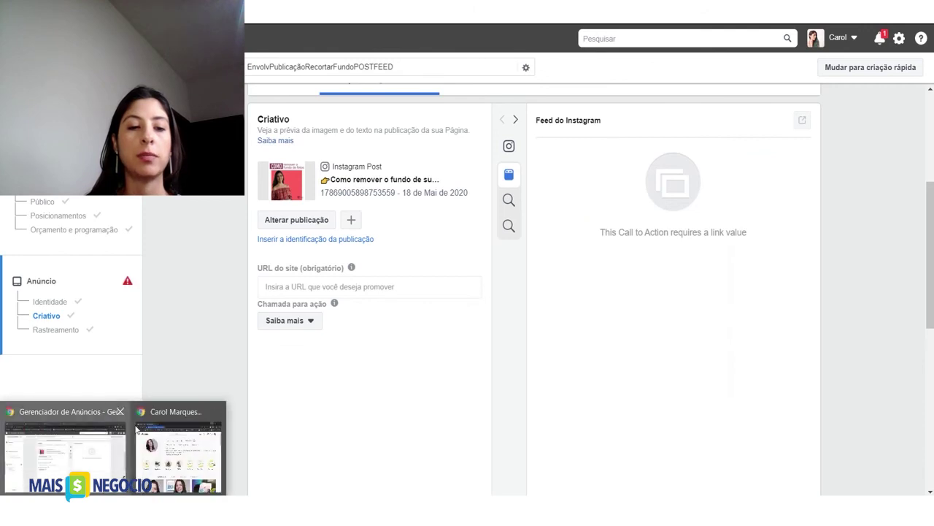
# Step: Copy the business's Instagram profile address from its browser window into the ad's required website URL
pyautogui.click(172, 420)
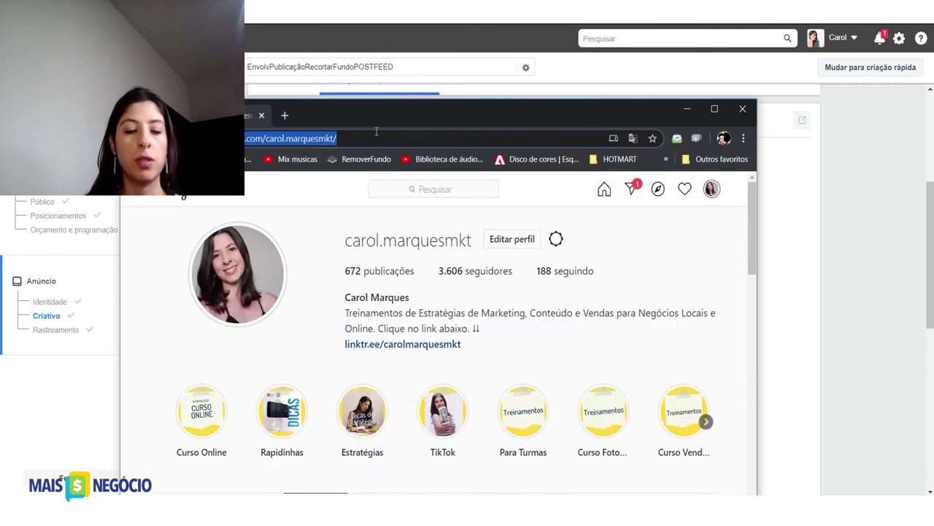
pyautogui.click(795, 258)
pyautogui.click(348, 287)
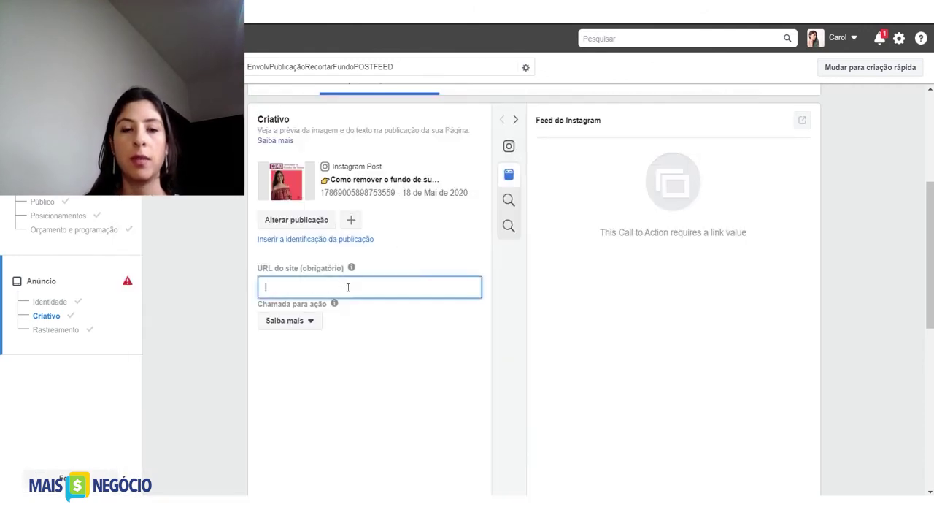
pyautogui.write('https://www.instagram.com/carol.marquesmkt/')
pyautogui.click(411, 336)
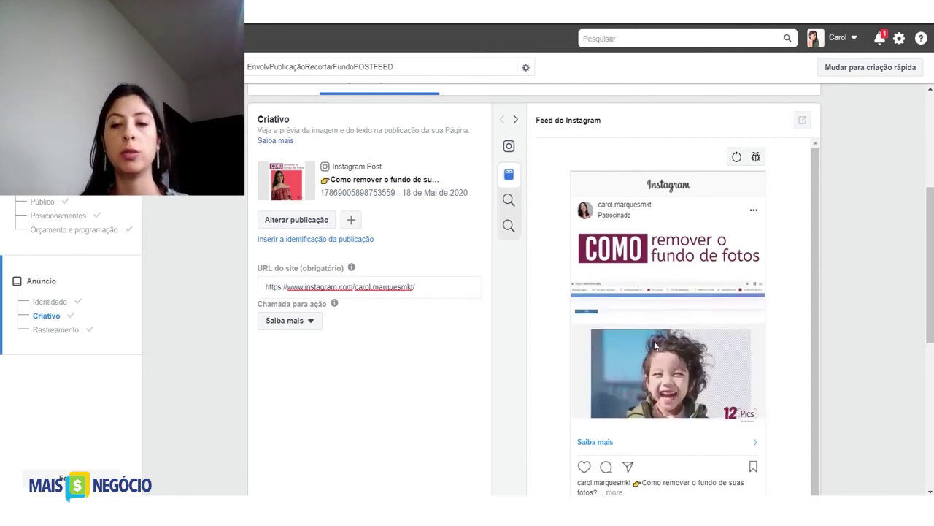
# Step: Review the ad's Instagram feed preview and the Rastreamento settings before confirming the ad
pyautogui.scroll(-1, 654, 341)
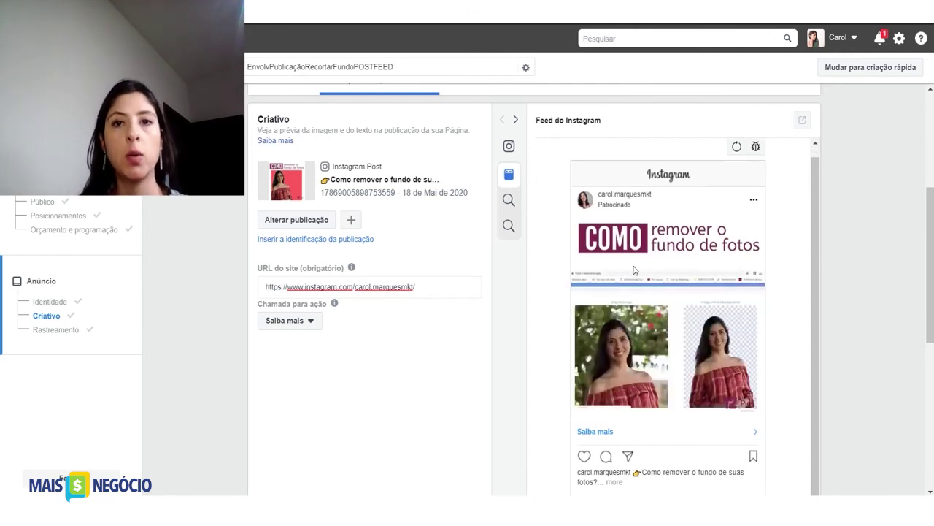
pyautogui.scroll(-3, 657, 329)
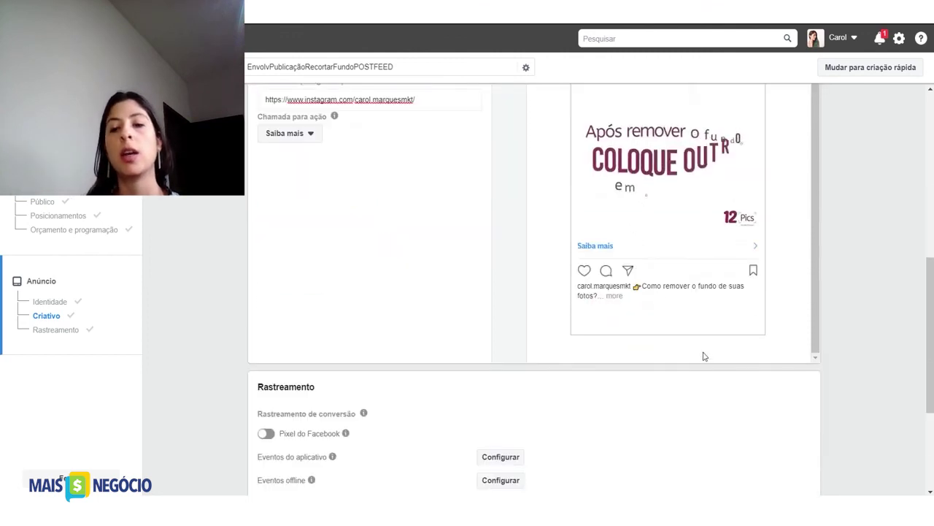
pyautogui.scroll(-3, 726, 380)
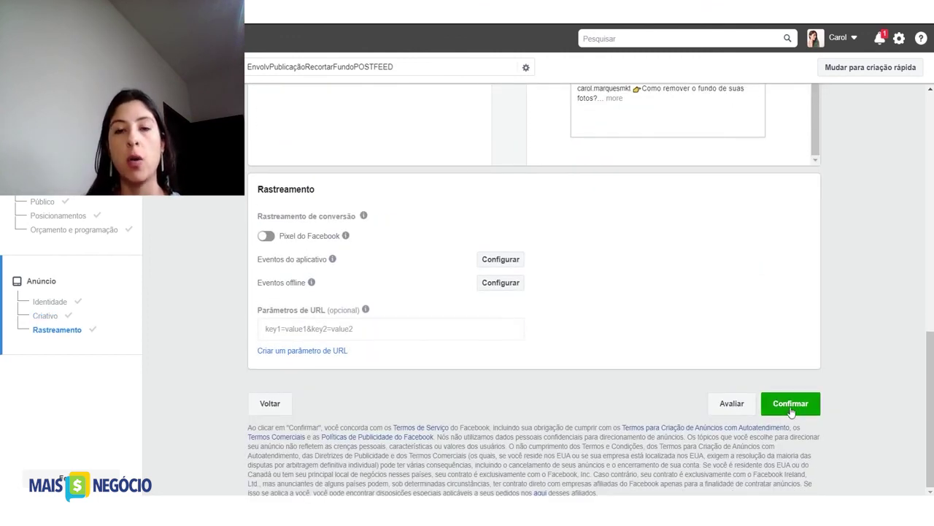
pyautogui.scroll(8, 628, 375)
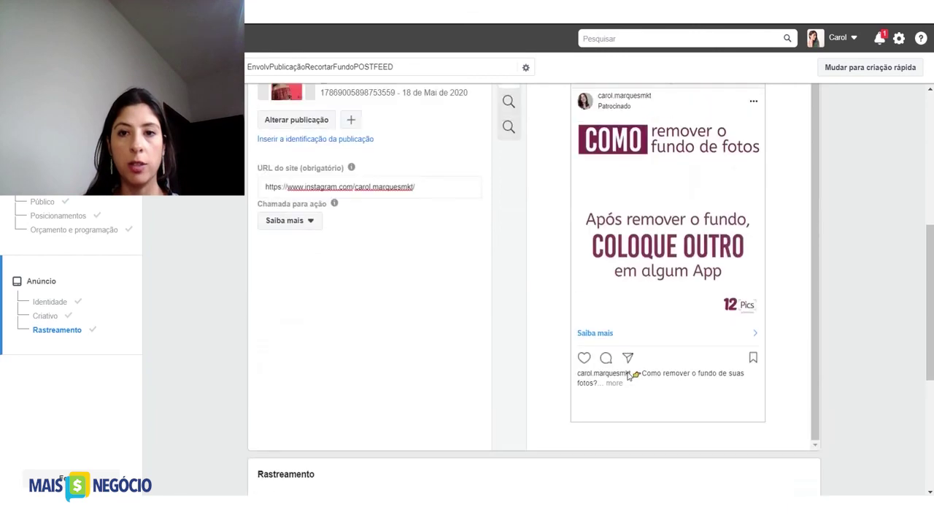